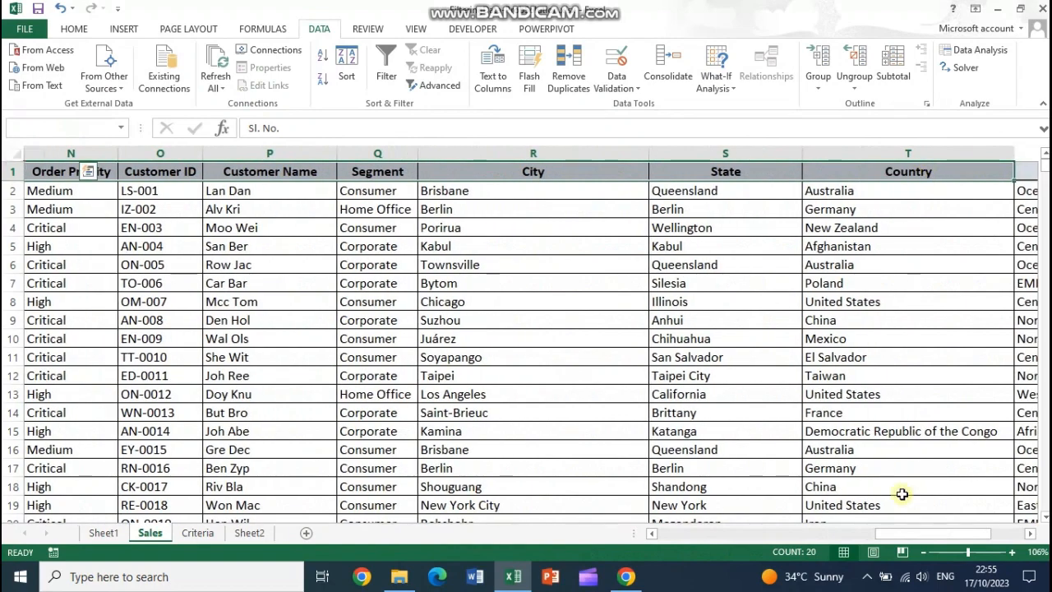
# Examine the Sales sheet's column headings and its records by serial number
pyautogui.moveTo(888, 535); pyautogui.dragTo(576, 537)
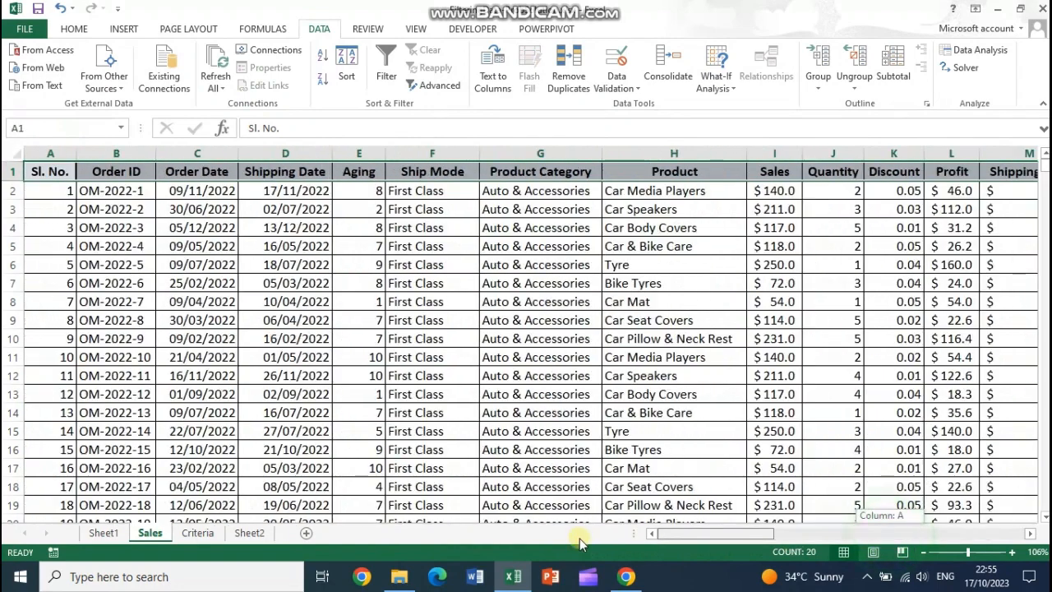
pyautogui.click(56, 175)
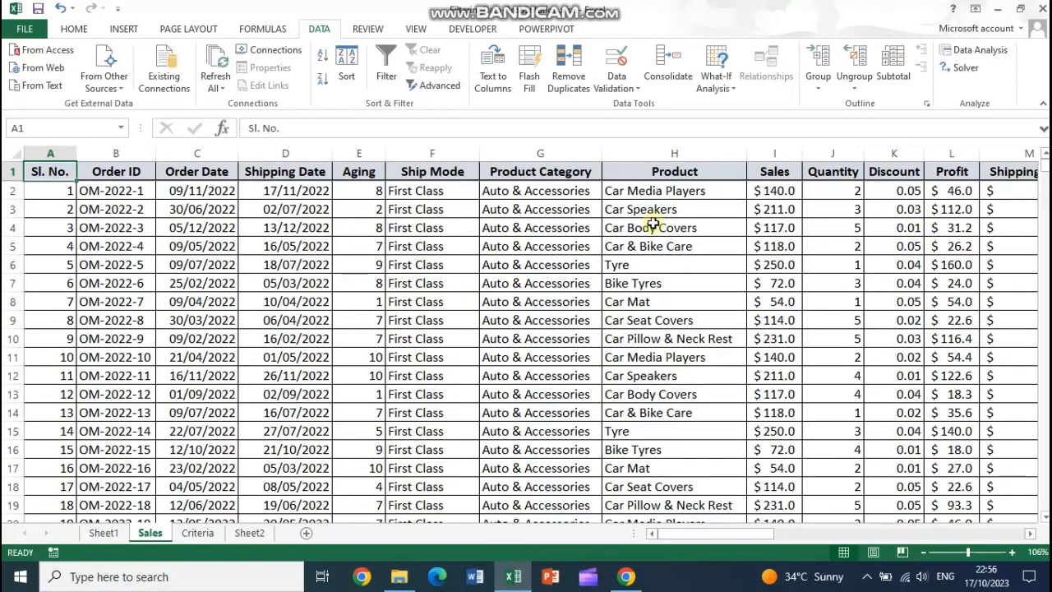
pyautogui.click(103, 171)
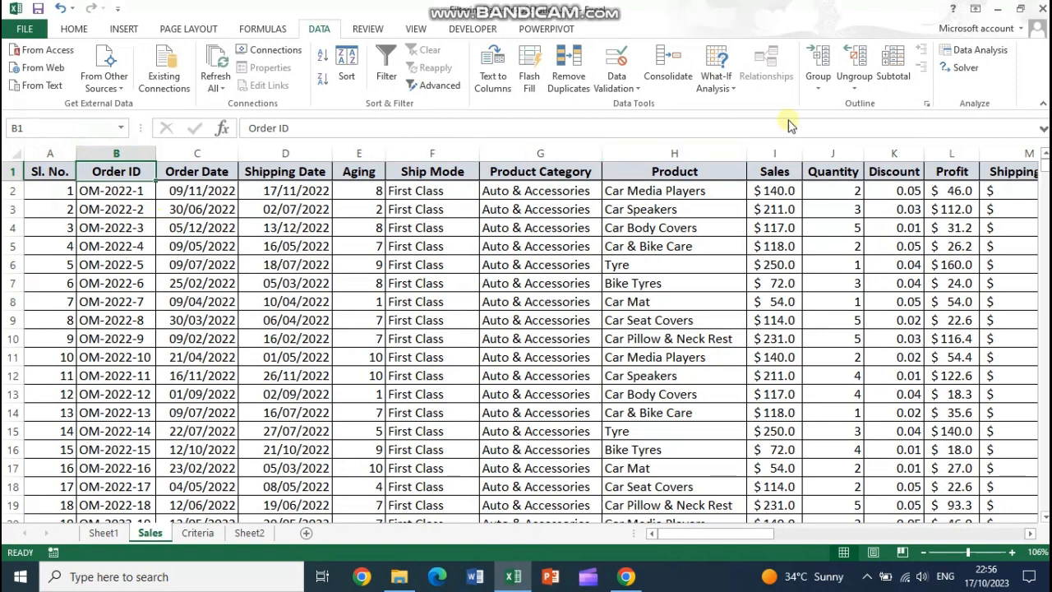
pyautogui.click(46, 171)
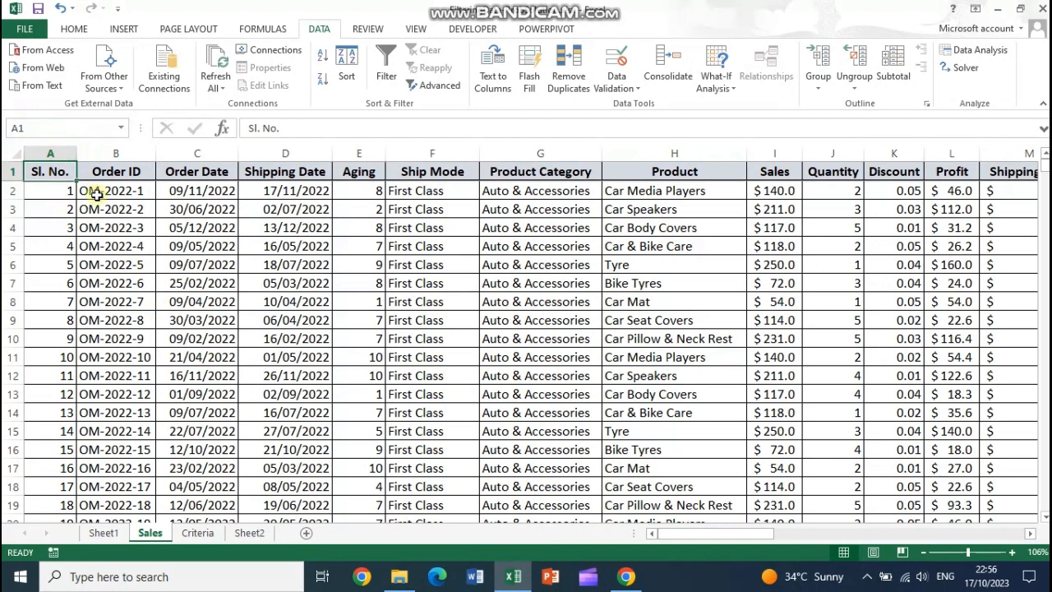
pyautogui.click(54, 194)
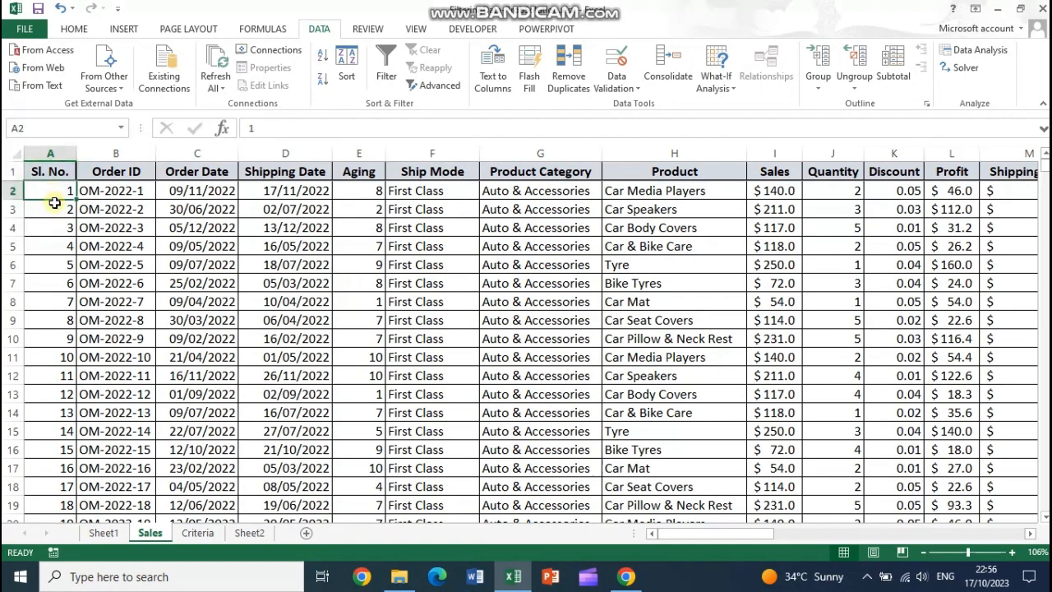
pyautogui.scroll(-5, 278, 311)
pyautogui.scroll(-9, 278, 311)
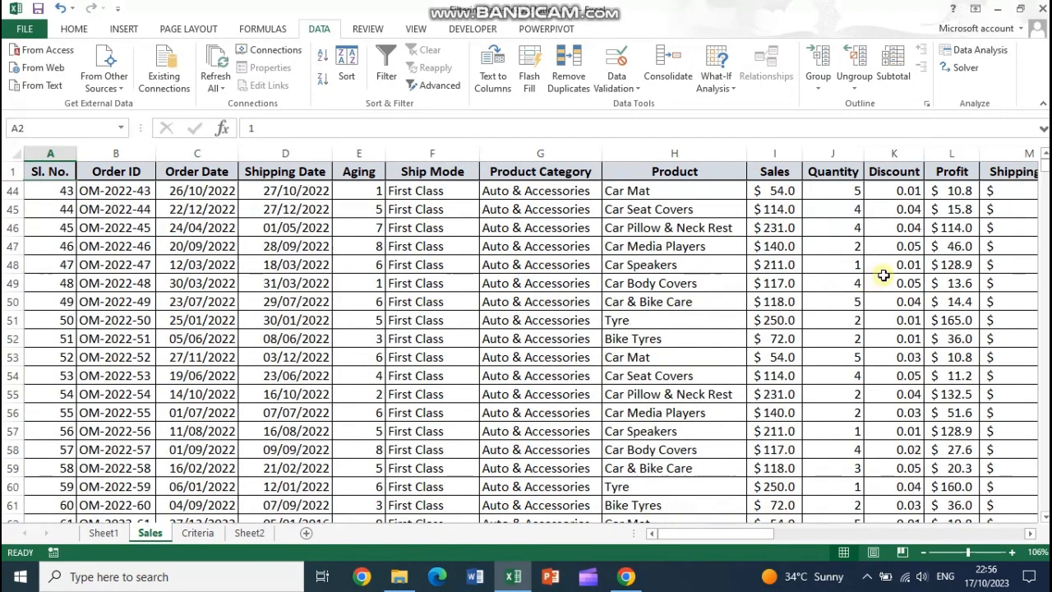
pyautogui.moveTo(1045, 171); pyautogui.dragTo(1046, 150)
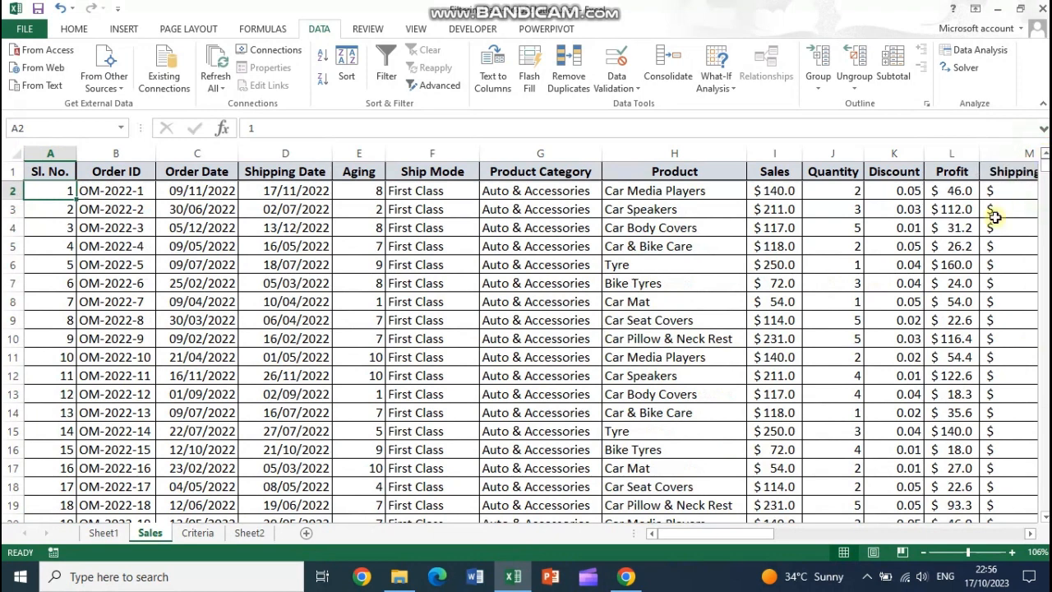
# Set the upper Sl. No. limit in cell B2 of the Criteria sheet to <10000
pyautogui.click(204, 536)
pyautogui.moveTo(42, 169); pyautogui.dragTo(103, 176)
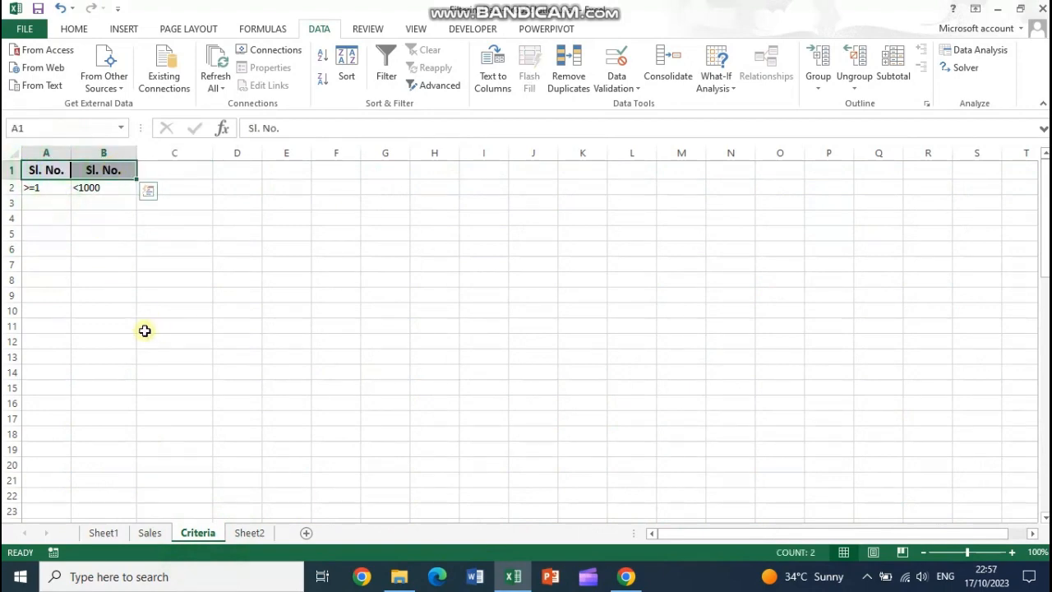
pyautogui.click(55, 188)
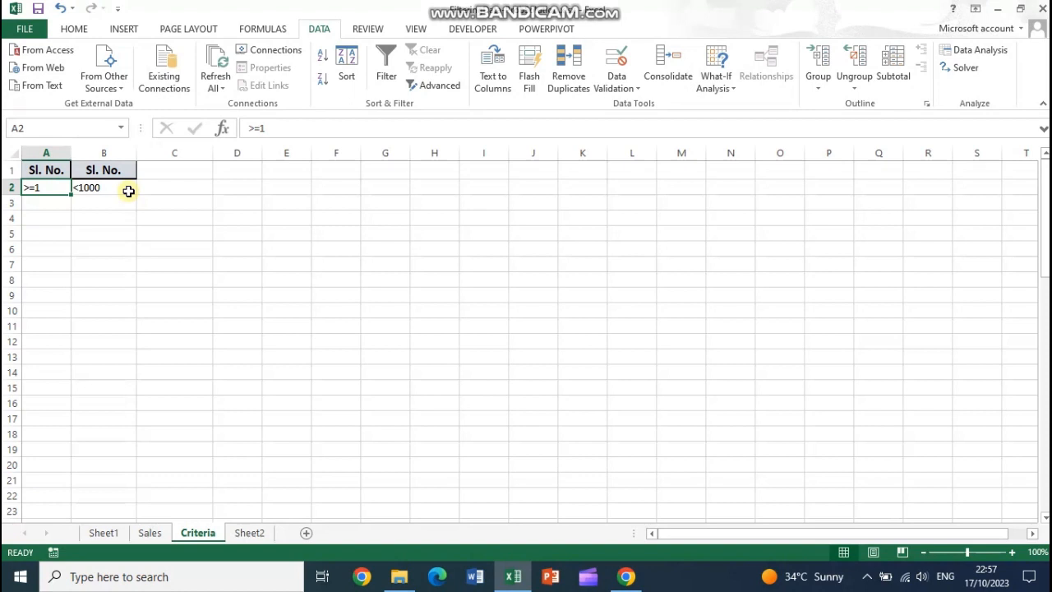
pyautogui.doubleClick(114, 189)
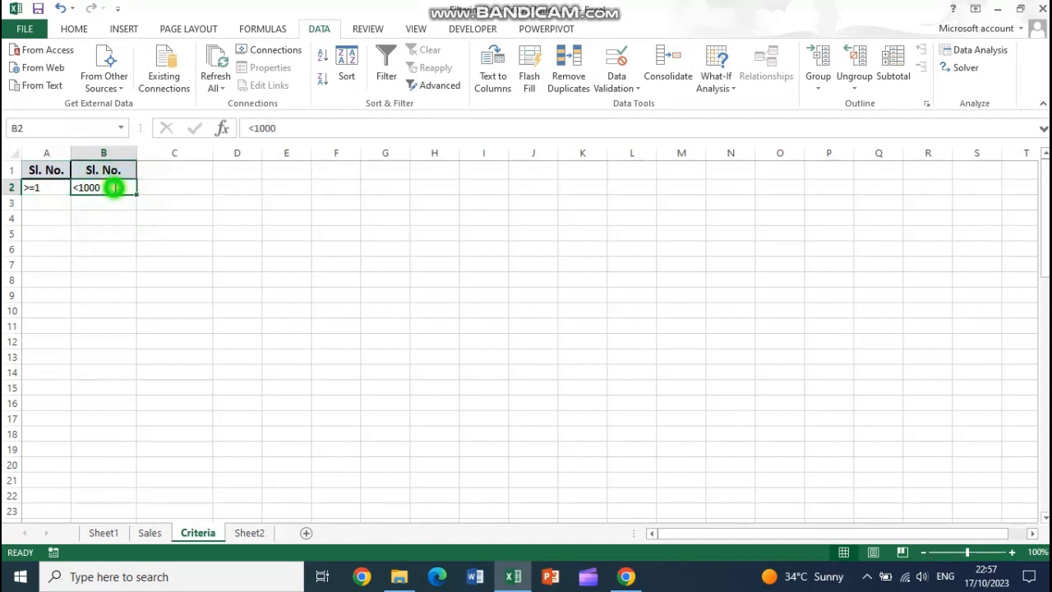
pyautogui.write('0')
pyautogui.press('Return')
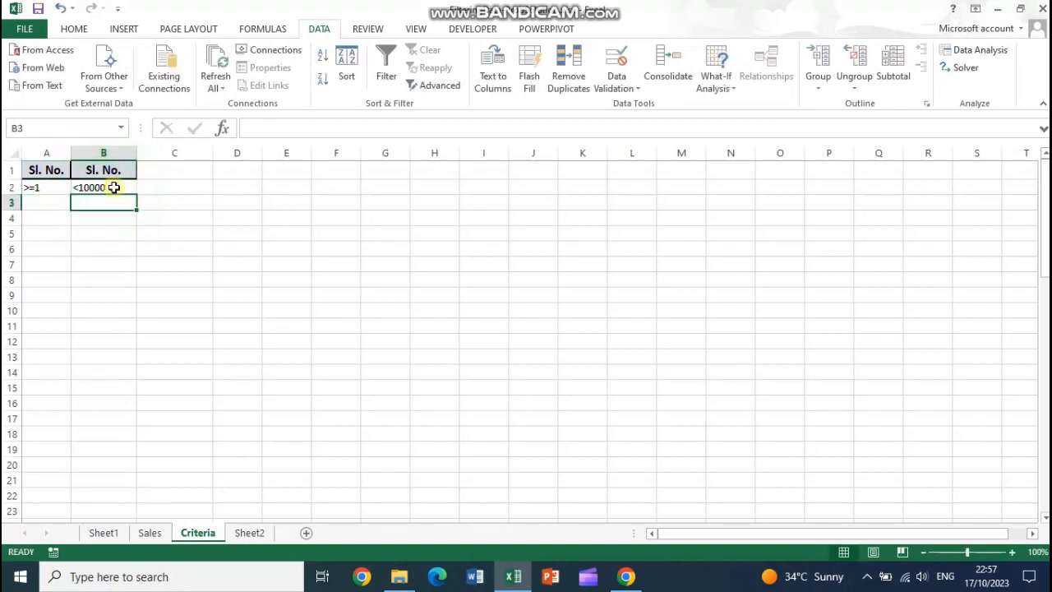
pyautogui.click(113, 187)
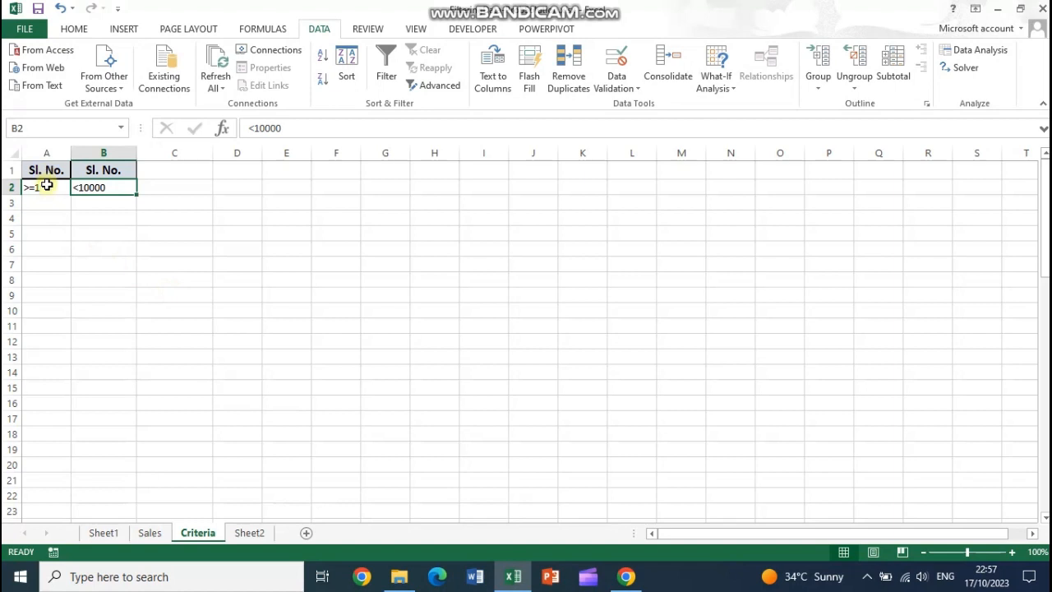
pyautogui.moveTo(47, 169); pyautogui.dragTo(99, 187)
pyautogui.click(111, 218)
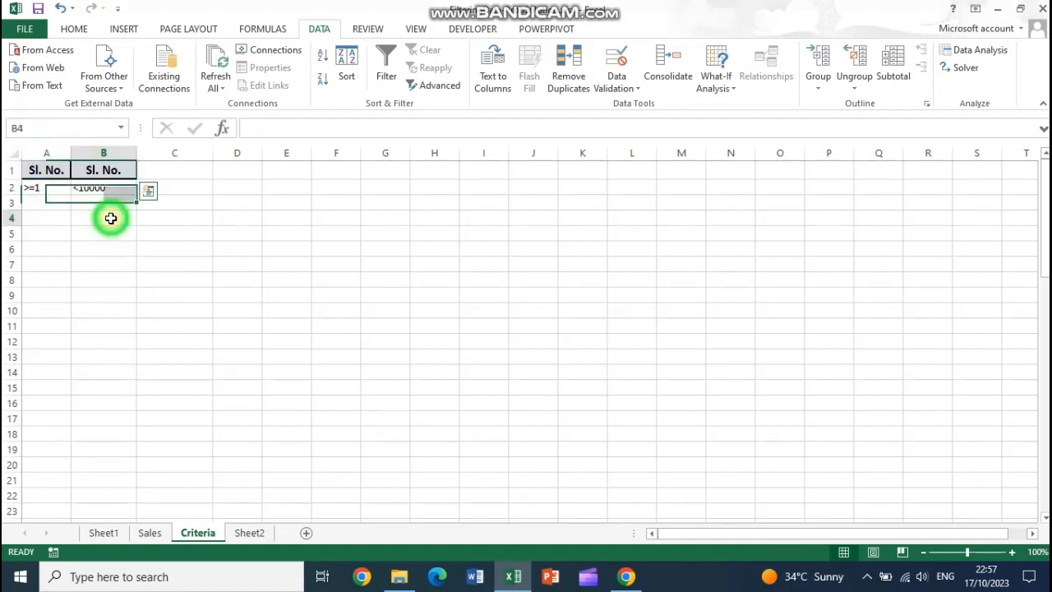
# Start an Advanced Filter on Sheet2 that copies to another location, with Sales!$A$1:$U$51291 as the list range
pyautogui.click(253, 535)
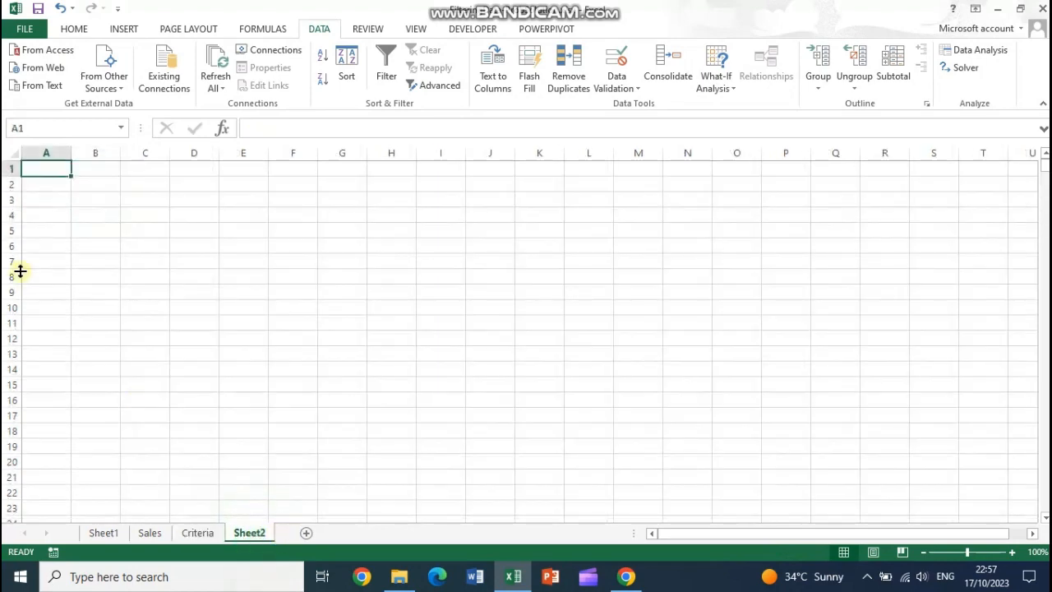
pyautogui.click(440, 86)
pyautogui.click(790, 333)
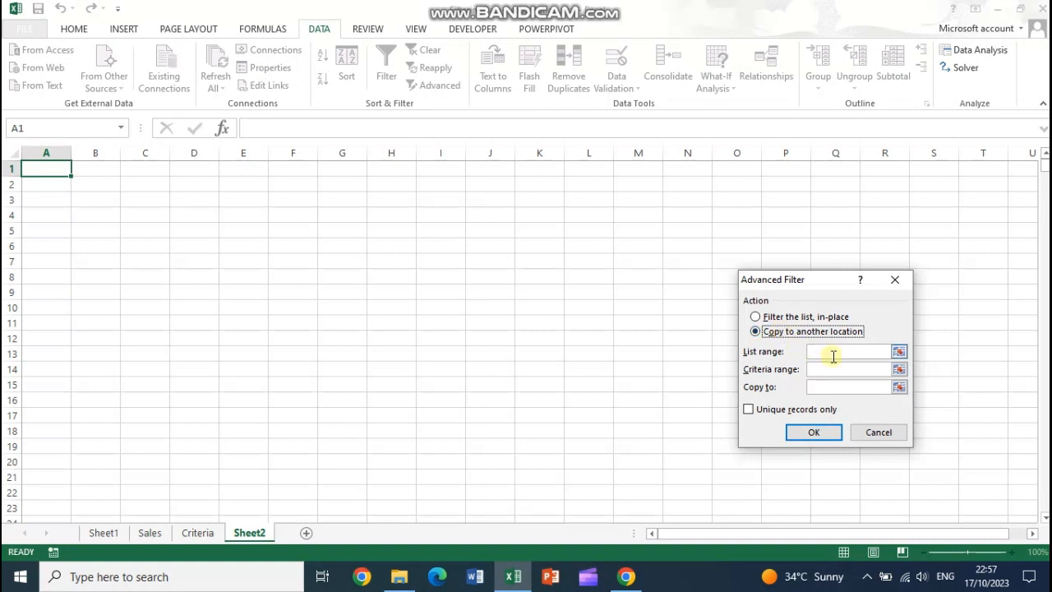
pyautogui.moveTo(816, 282); pyautogui.dragTo(531, 125)
pyautogui.click(538, 194)
pyautogui.click(151, 533)
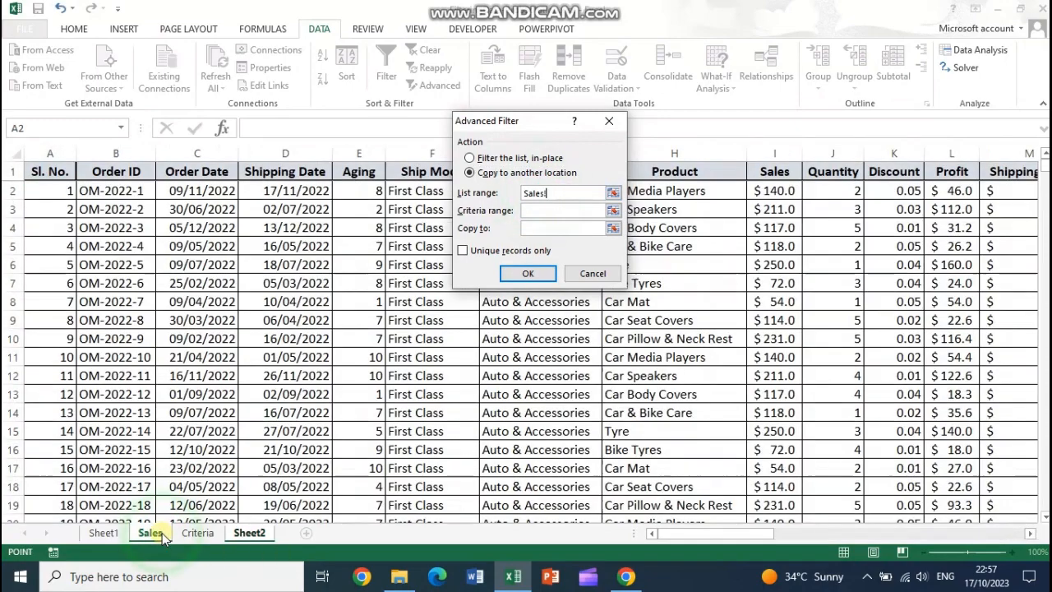
pyautogui.click(45, 171)
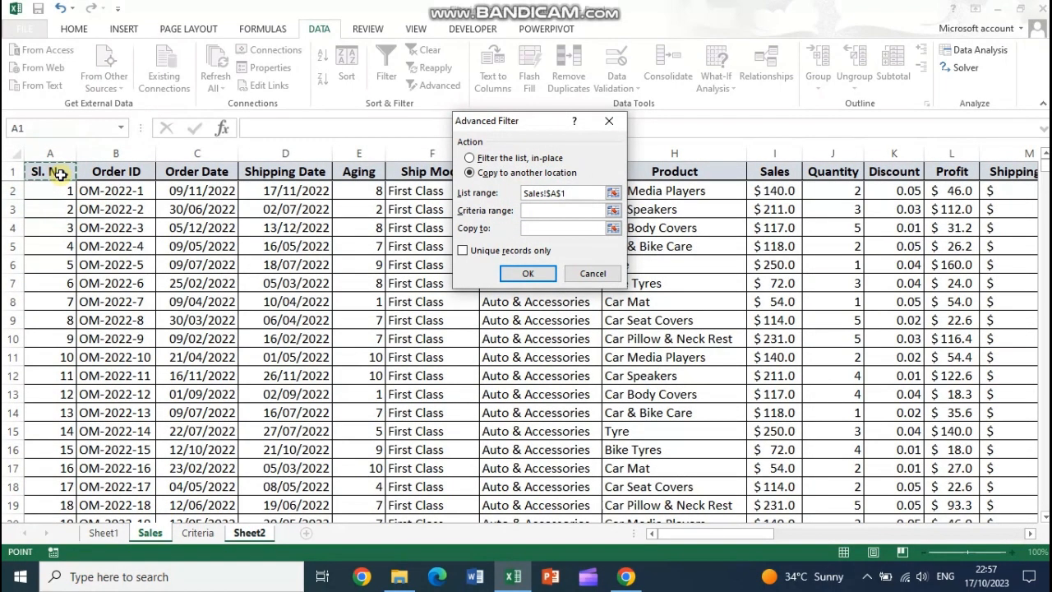
pyautogui.hotkey('ctrl', 'shift', 'Right')
pyautogui.hotkey('ctrl', 'shift', 'Down')
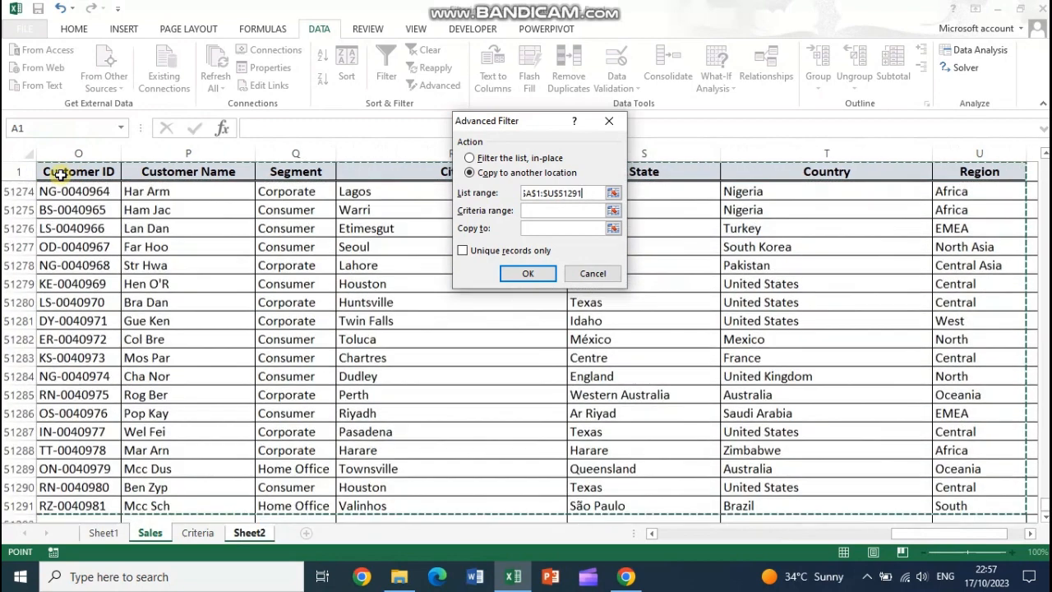
# Set the criteria range to Criteria!$A$1:$B$2 and copy the filtered records to Sheet2!$A$1
pyautogui.click(564, 210)
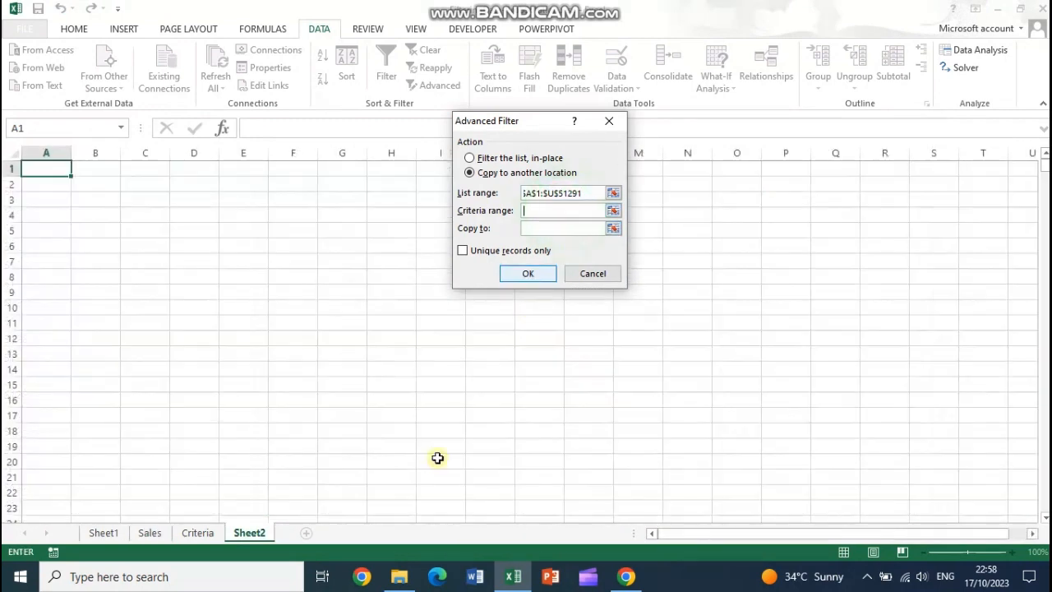
pyautogui.click(191, 538)
pyautogui.moveTo(41, 169); pyautogui.dragTo(96, 189)
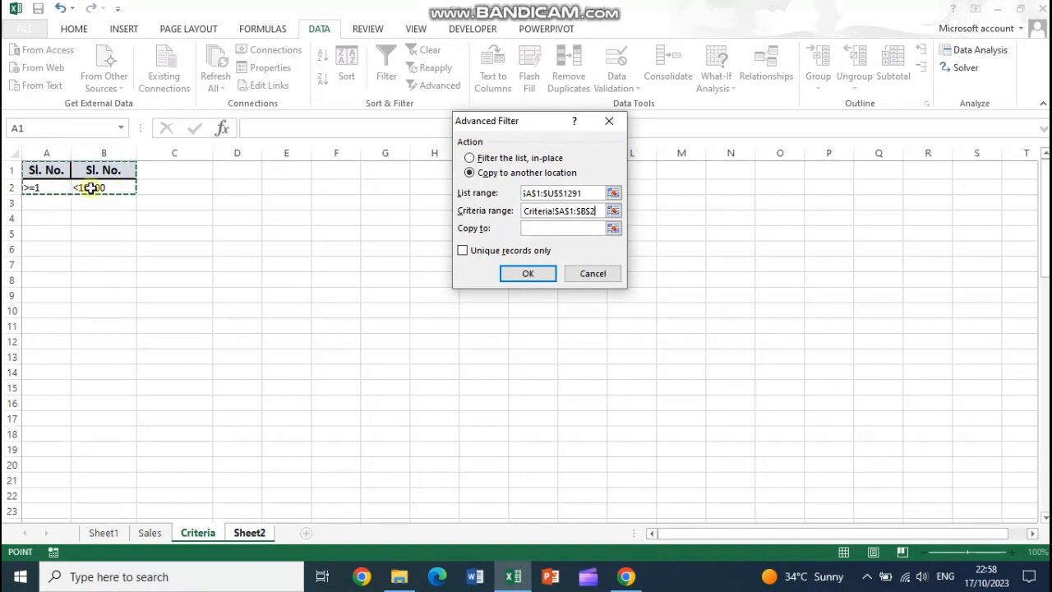
pyautogui.click(531, 228)
pyautogui.click(249, 533)
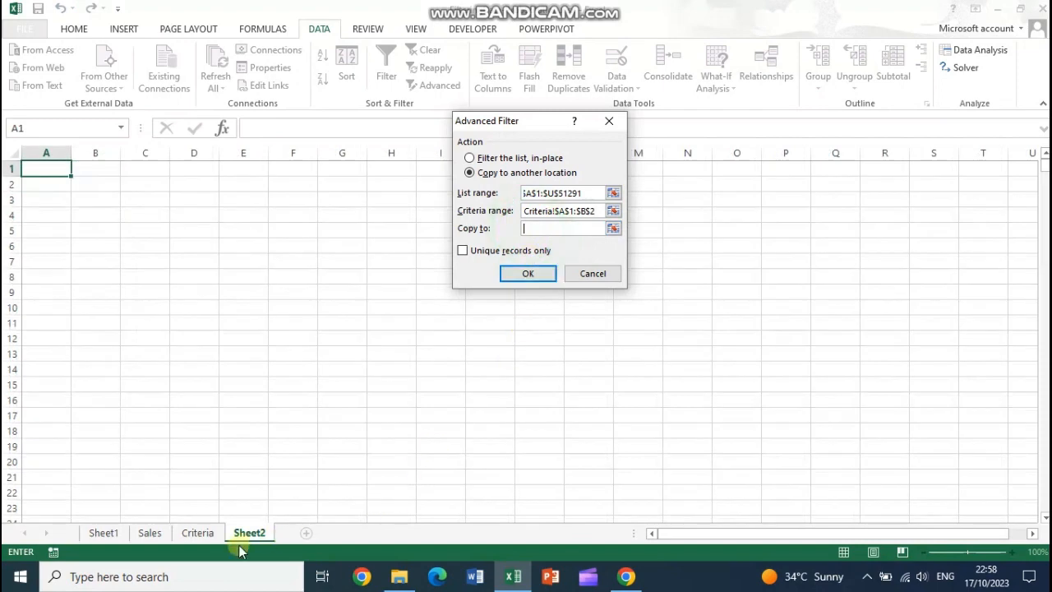
pyautogui.click(55, 171)
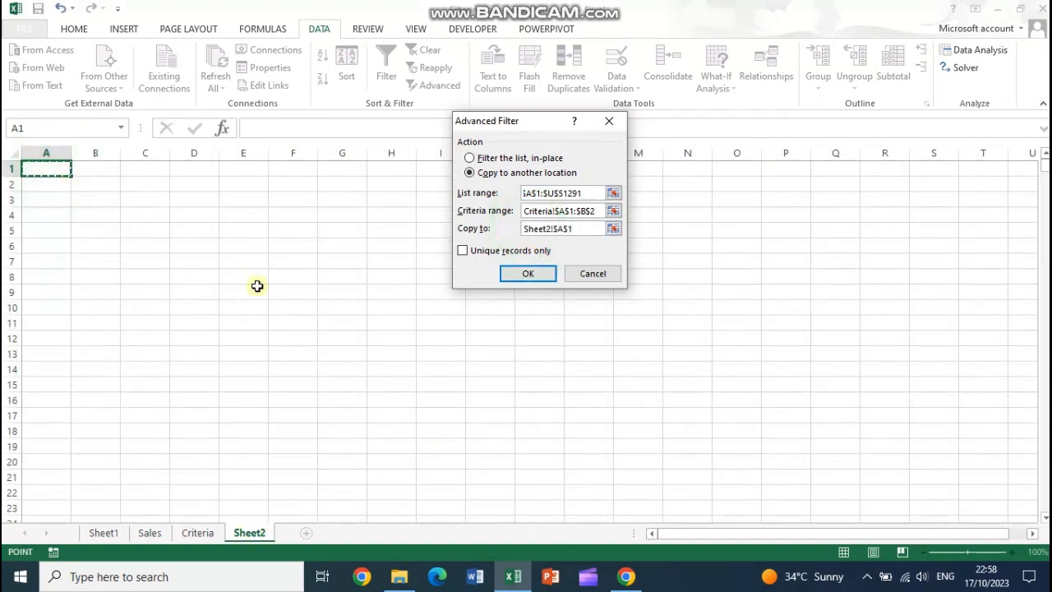
pyautogui.click(528, 276)
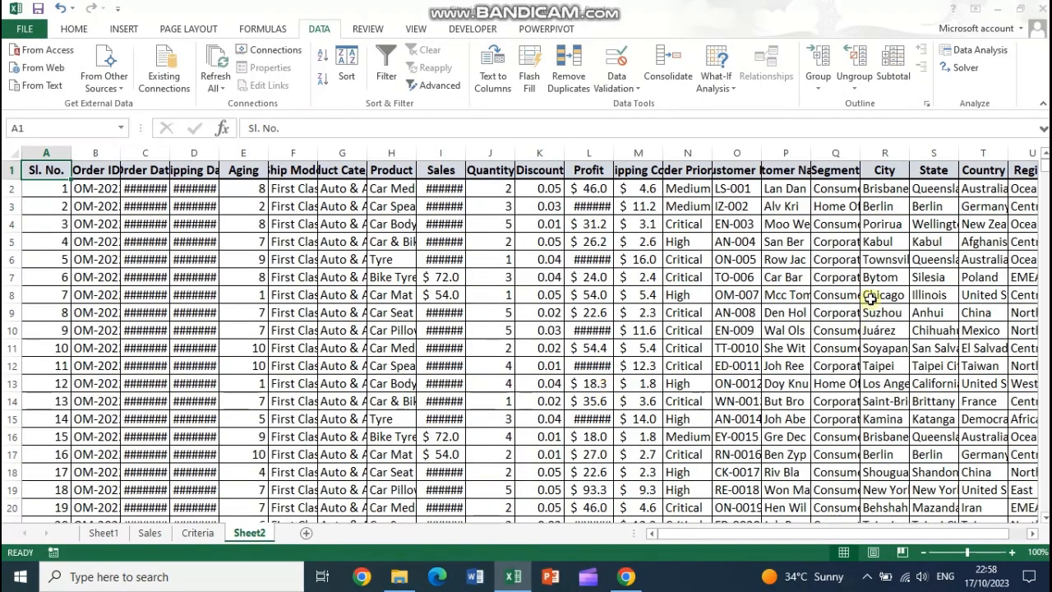
# Autofit the widths of columns A to U of the filtered data on Sheet2
pyautogui.moveTo(1044, 161); pyautogui.dragTo(1044, 165)
pyautogui.moveTo(1044, 474); pyautogui.dragTo(1044, 506)
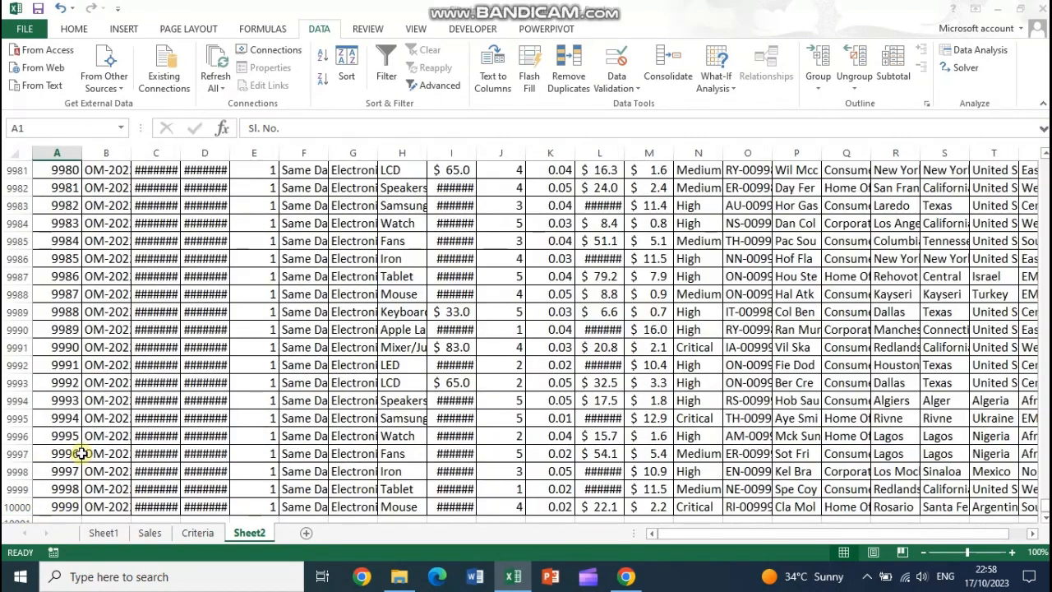
pyautogui.scroll(-2, 81, 453)
pyautogui.click(58, 400)
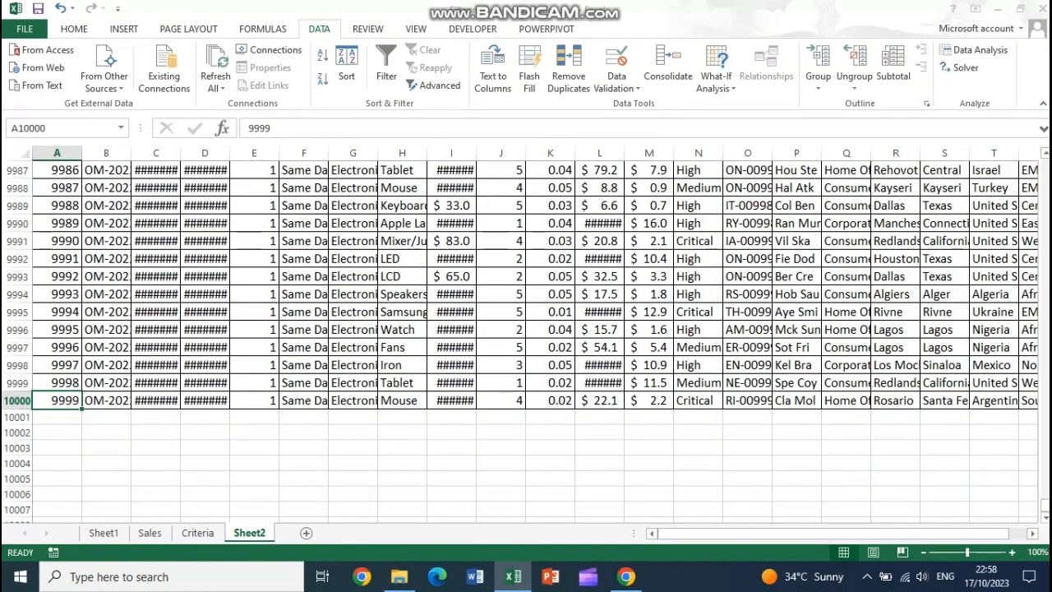
pyautogui.moveTo(1044, 506); pyautogui.dragTo(1044, 162)
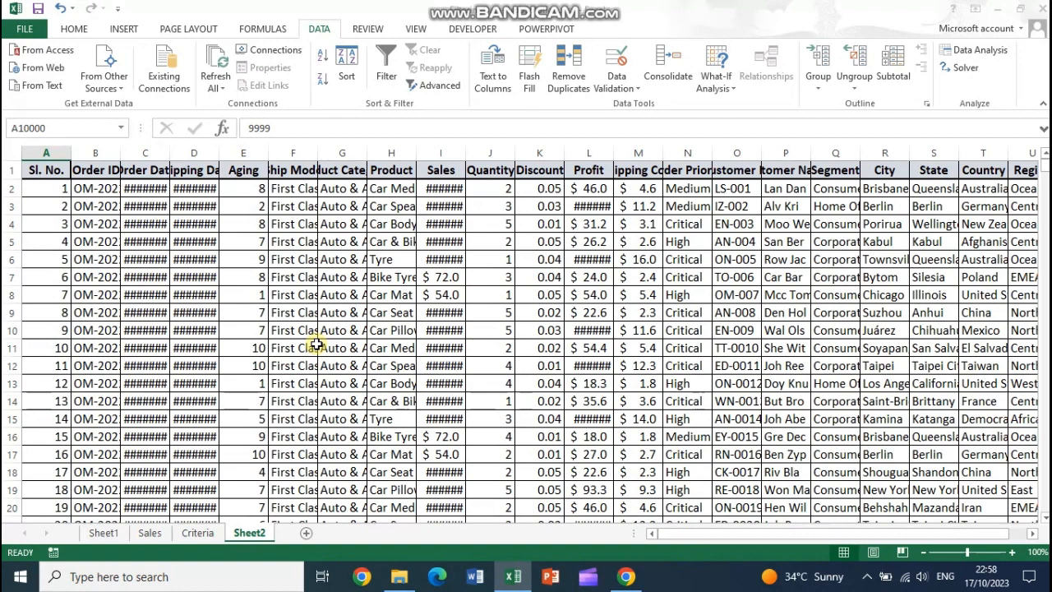
pyautogui.moveTo(48, 153); pyautogui.dragTo(938, 217)
pyautogui.moveTo(910, 153); pyautogui.dragTo(909, 153)
pyautogui.doubleClick(910, 153)
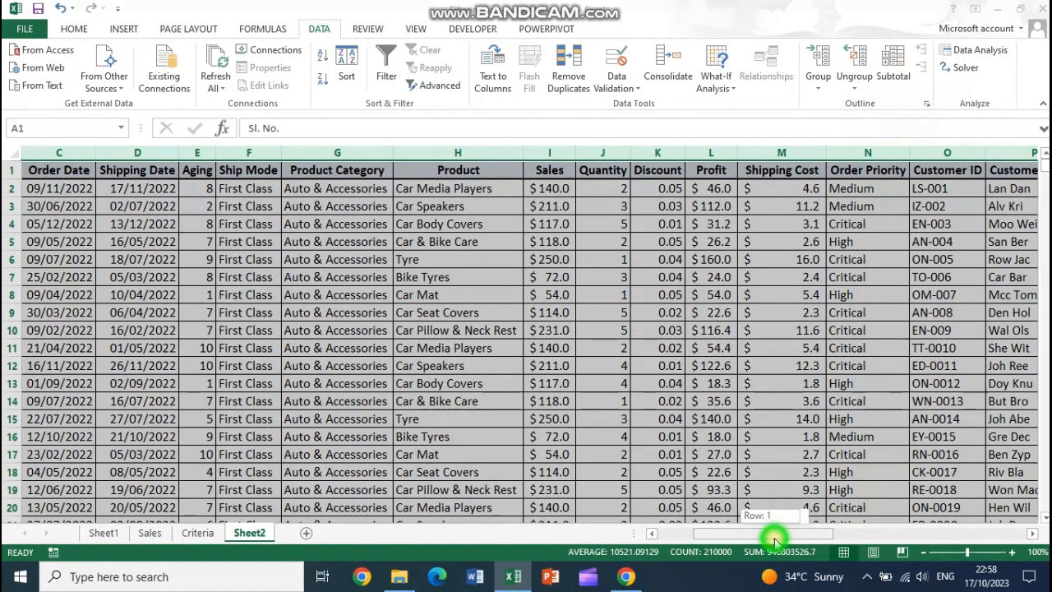
pyautogui.moveTo(775, 533); pyautogui.dragTo(627, 533)
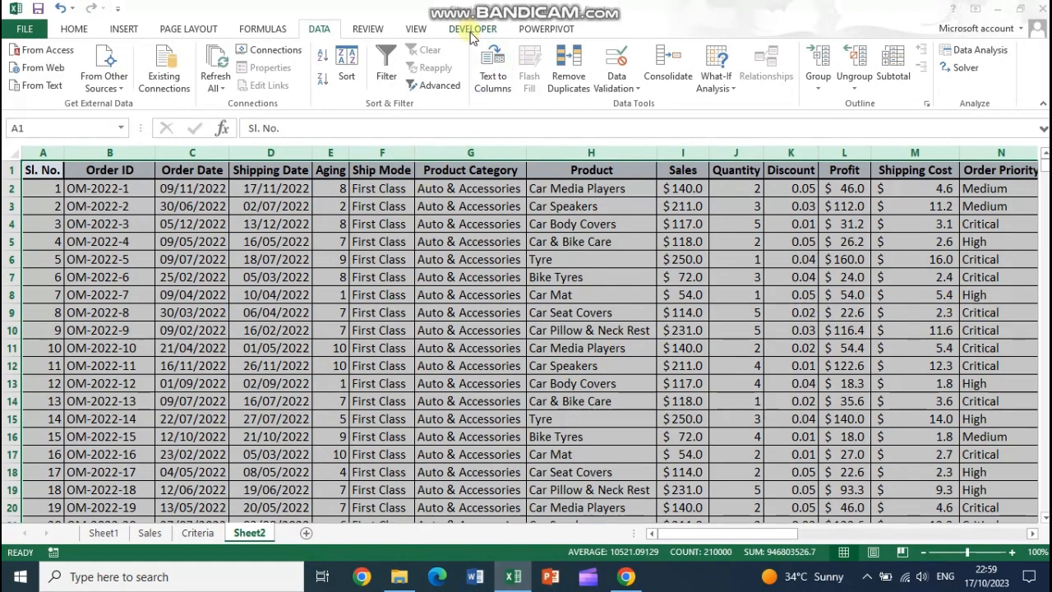
# Start recording a macro named SeperatingData in this workbook with capital S as its shortcut letter
pyautogui.click(472, 33)
pyautogui.click(108, 50)
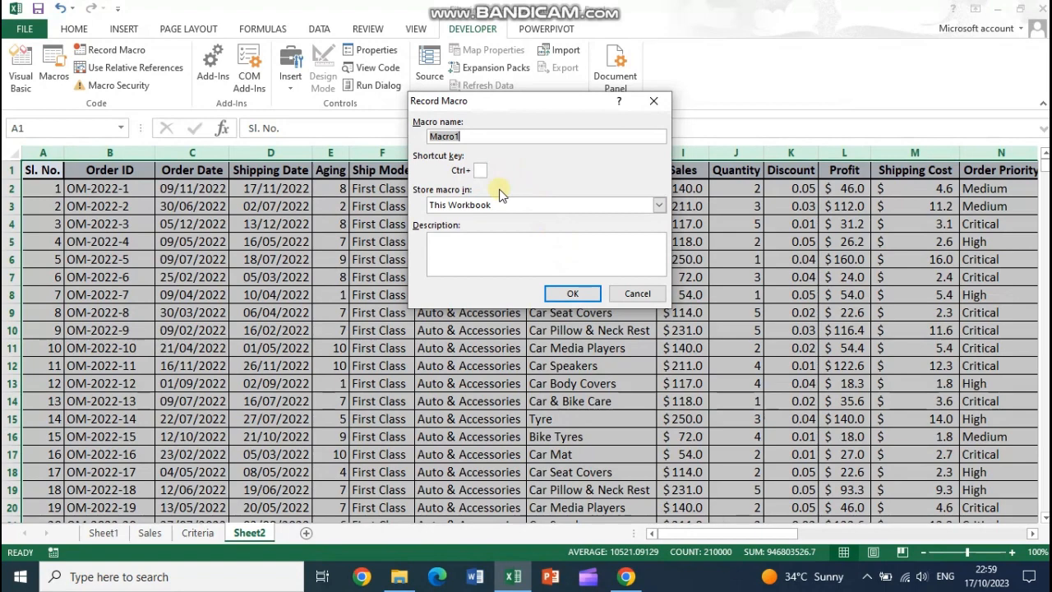
pyautogui.write('SeperatingData')
pyautogui.click(481, 171)
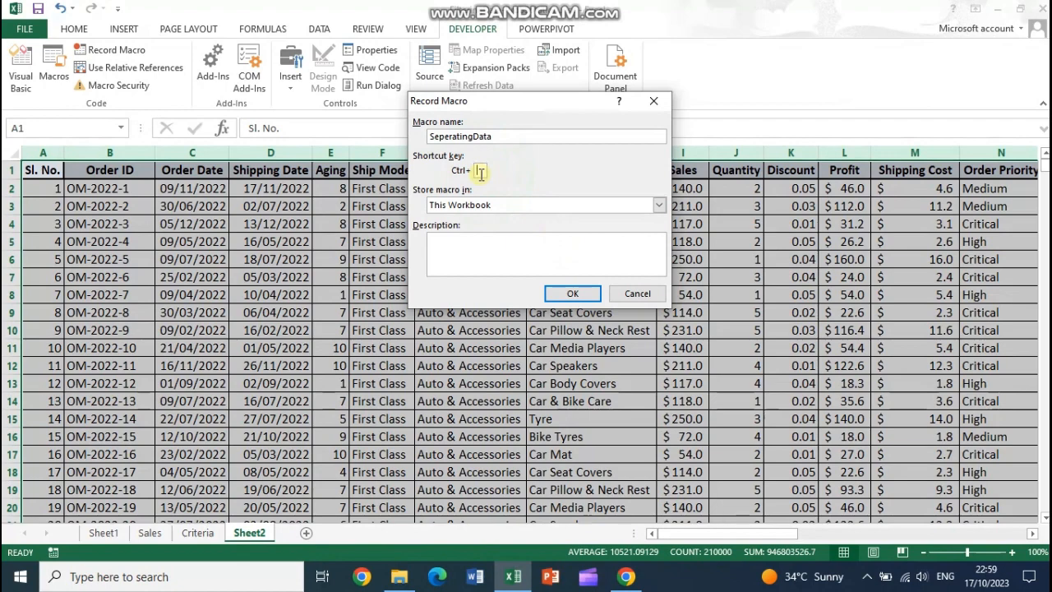
pyautogui.click(482, 173)
pyautogui.write('S')
pyautogui.click(573, 294)
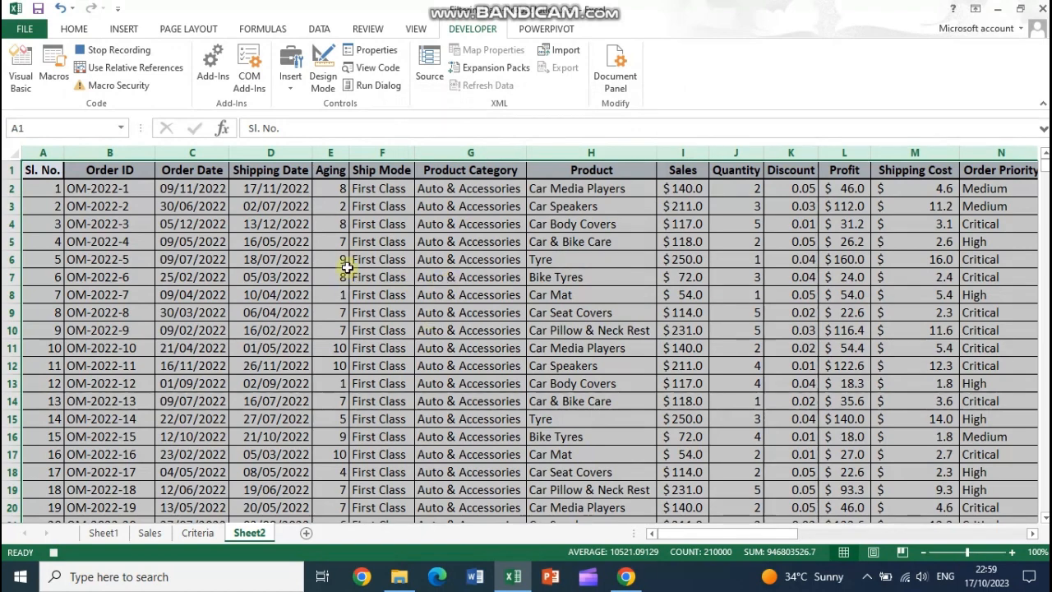
# Add a new worksheet and start an Advanced Filter on it that copies to another location
pyautogui.click(306, 534)
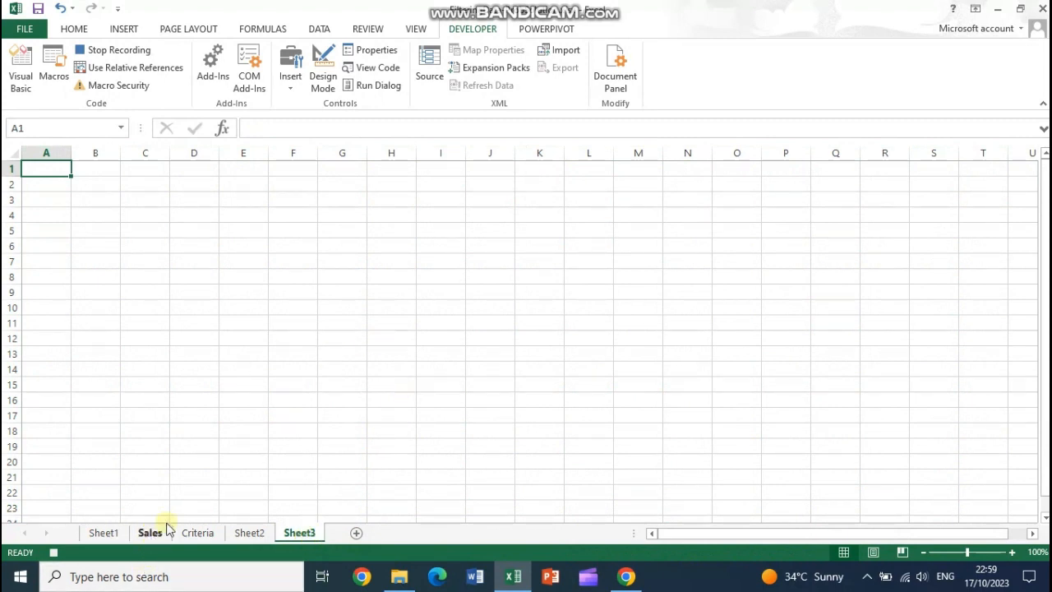
pyautogui.click(81, 29)
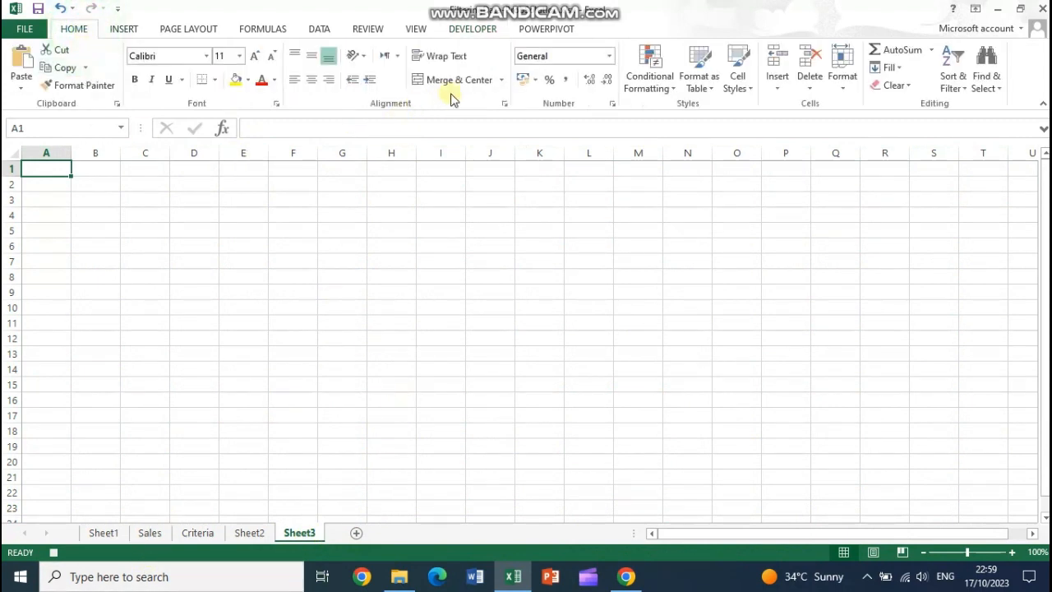
pyautogui.click(323, 29)
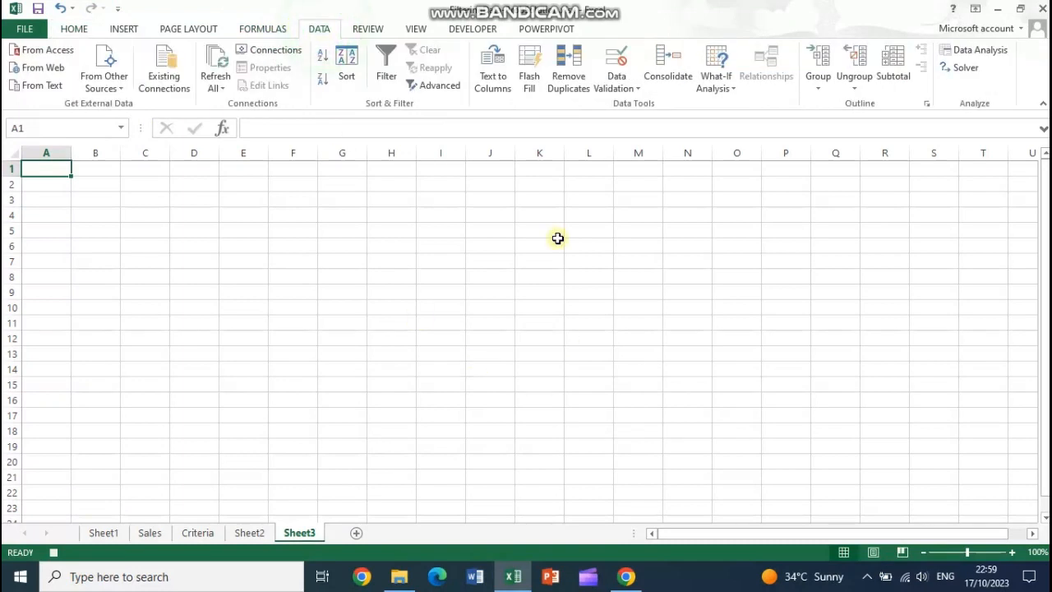
pyautogui.click(440, 85)
pyautogui.click(496, 174)
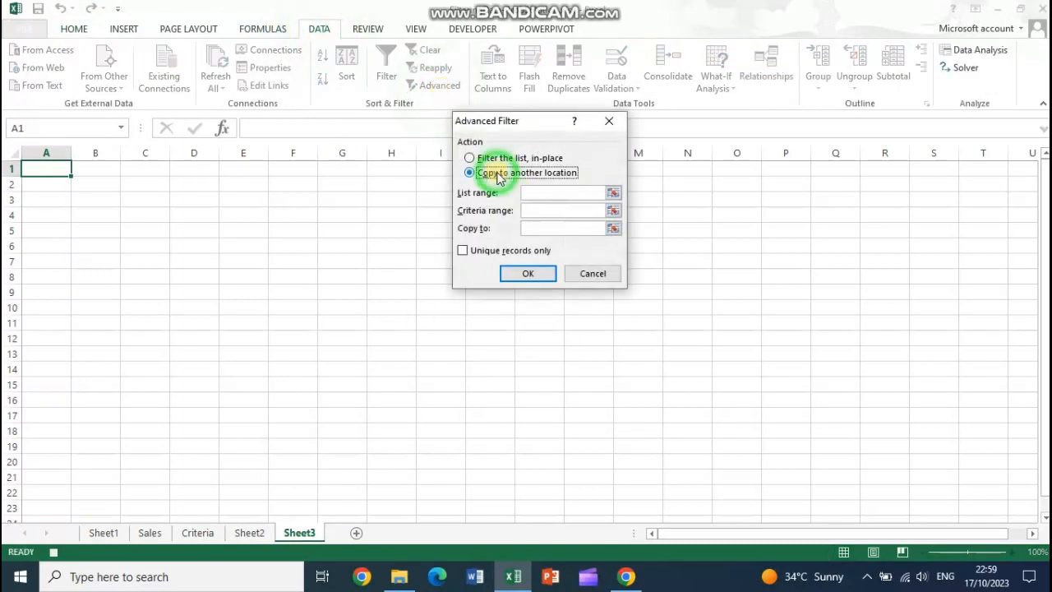
# Set the Advanced Filter's list range to Sales!$A$1:$U$51291 and its criteria range to Criteria!$A$1:$B$2
pyautogui.click(613, 193)
pyautogui.click(150, 533)
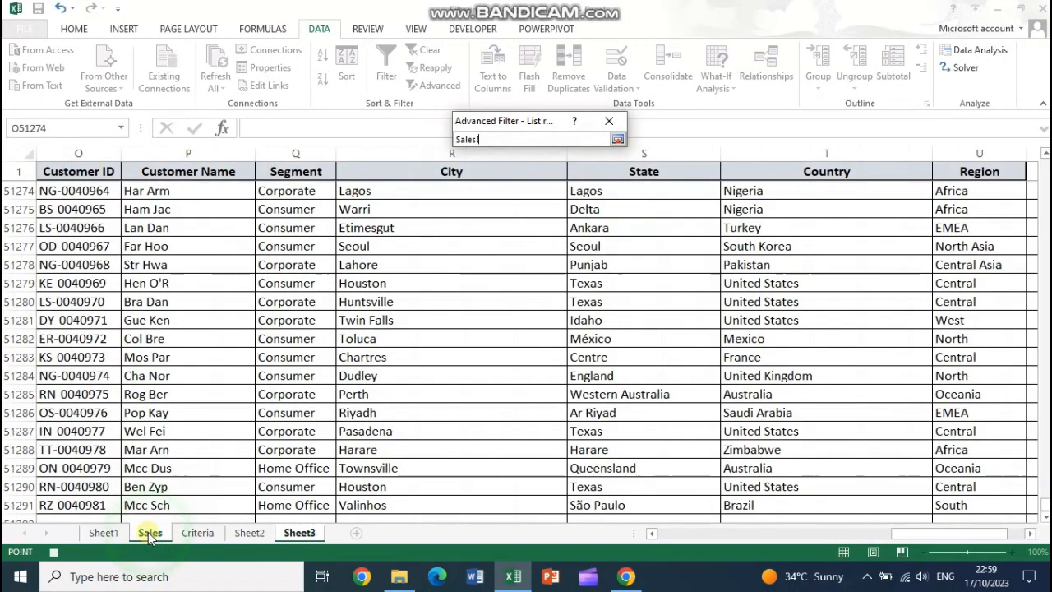
pyautogui.moveTo(910, 533); pyautogui.dragTo(632, 528)
pyautogui.click(69, 171)
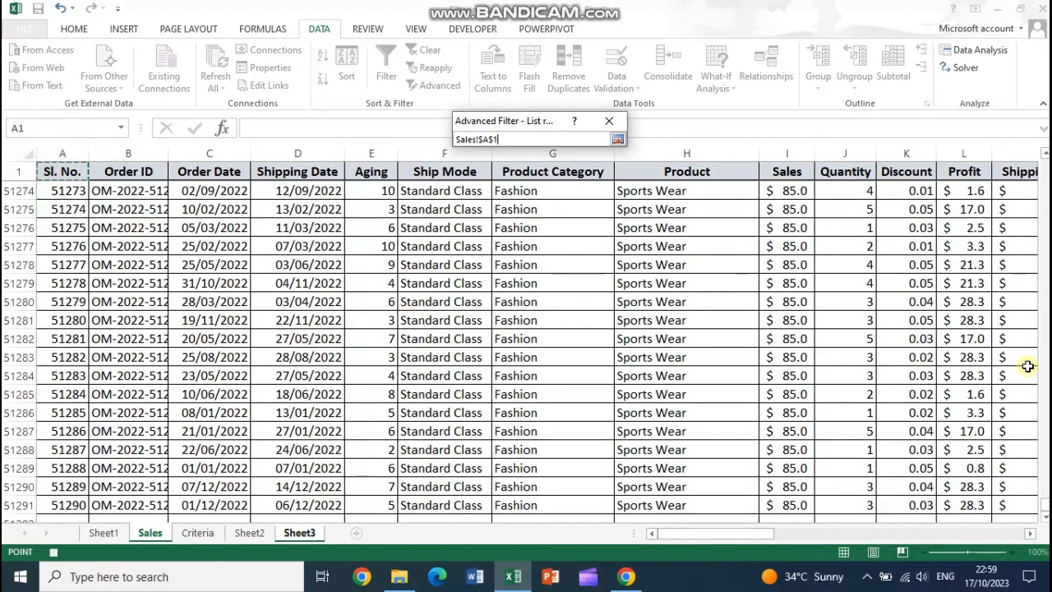
pyautogui.hotkey('ctrl', 'shift', 'Right')
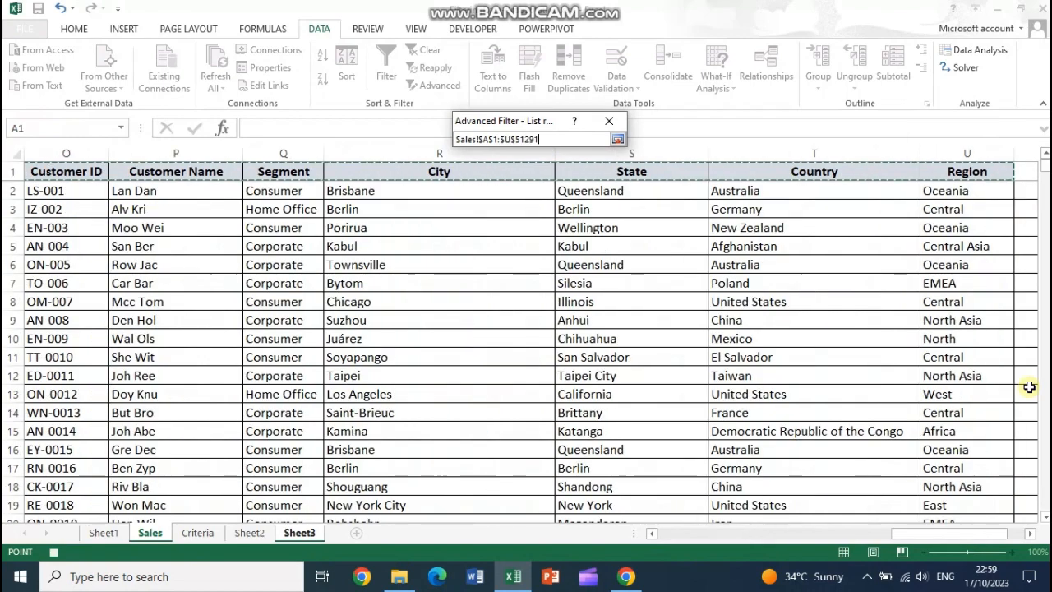
pyautogui.hotkey('ctrl', 'shift', 'Down')
pyautogui.moveTo(953, 534); pyautogui.dragTo(625, 556)
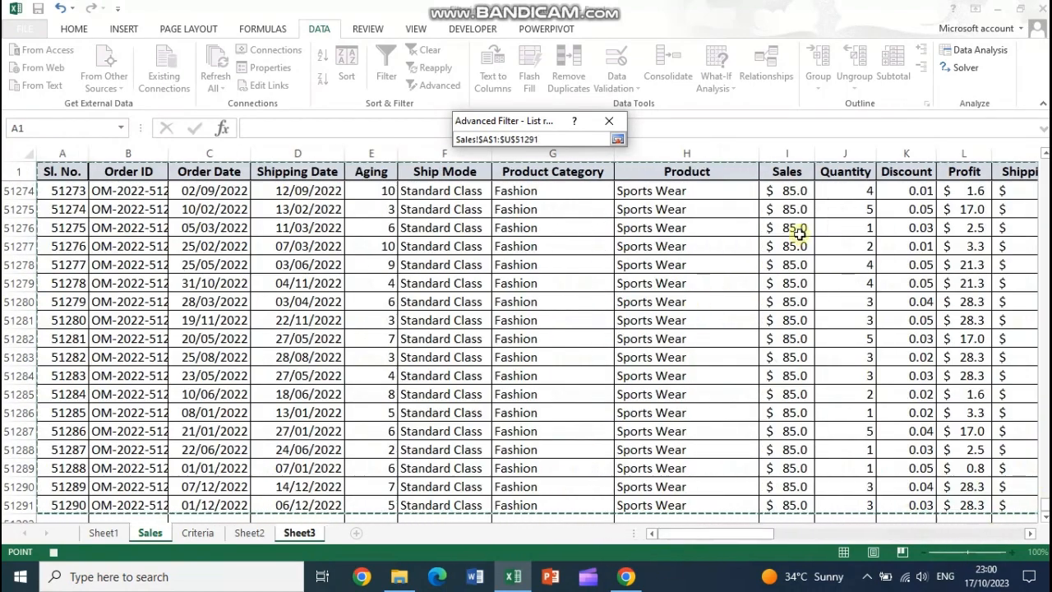
pyautogui.click(621, 140)
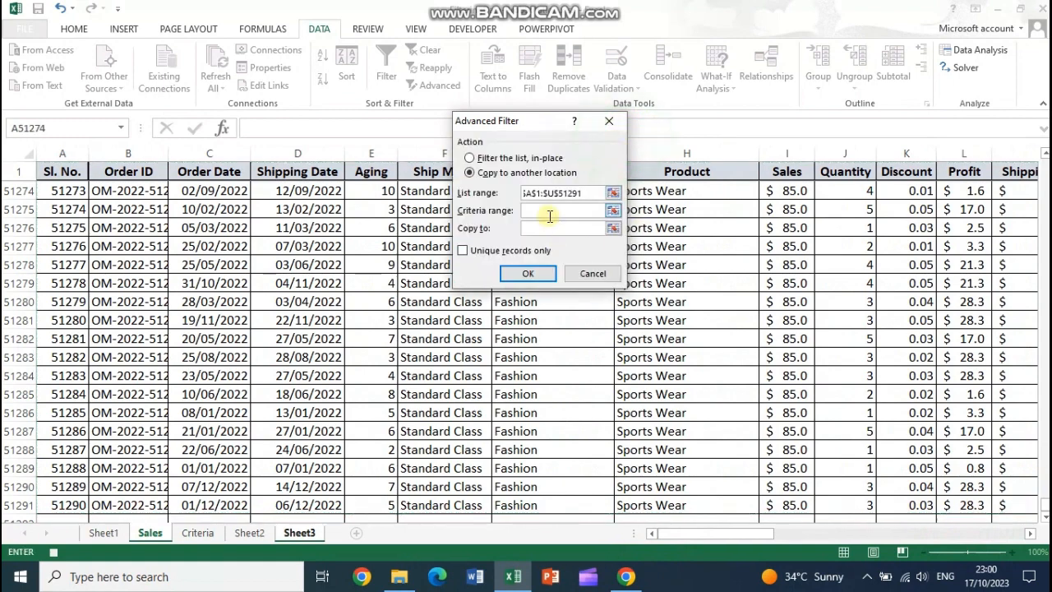
pyautogui.click(549, 212)
pyautogui.click(197, 532)
pyautogui.moveTo(52, 170); pyautogui.dragTo(89, 189)
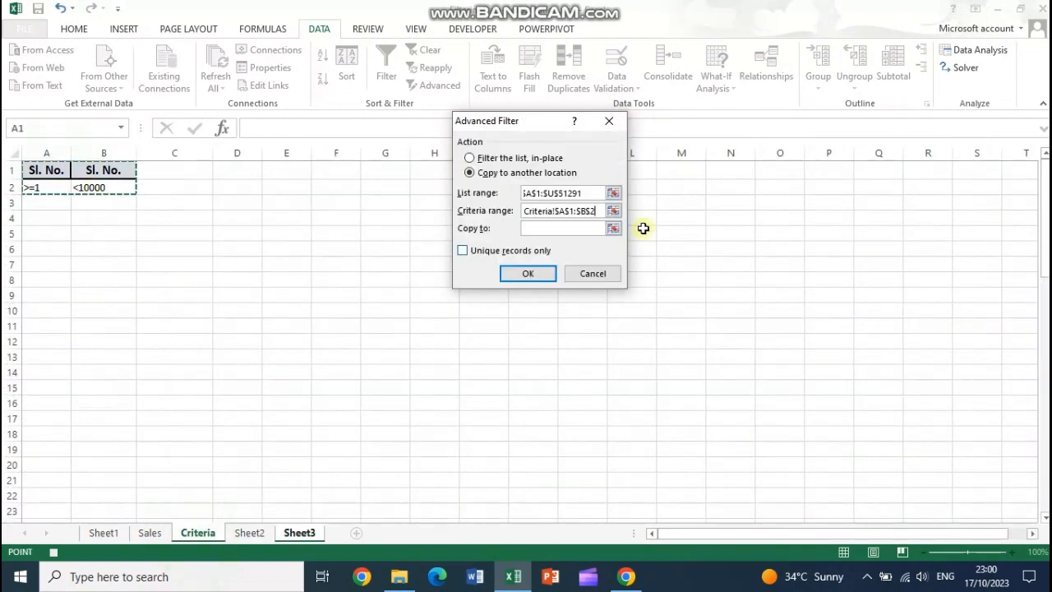
# Copy the filtered records to Sheet3!$A$1 and stop recording the macro
pyautogui.click(548, 228)
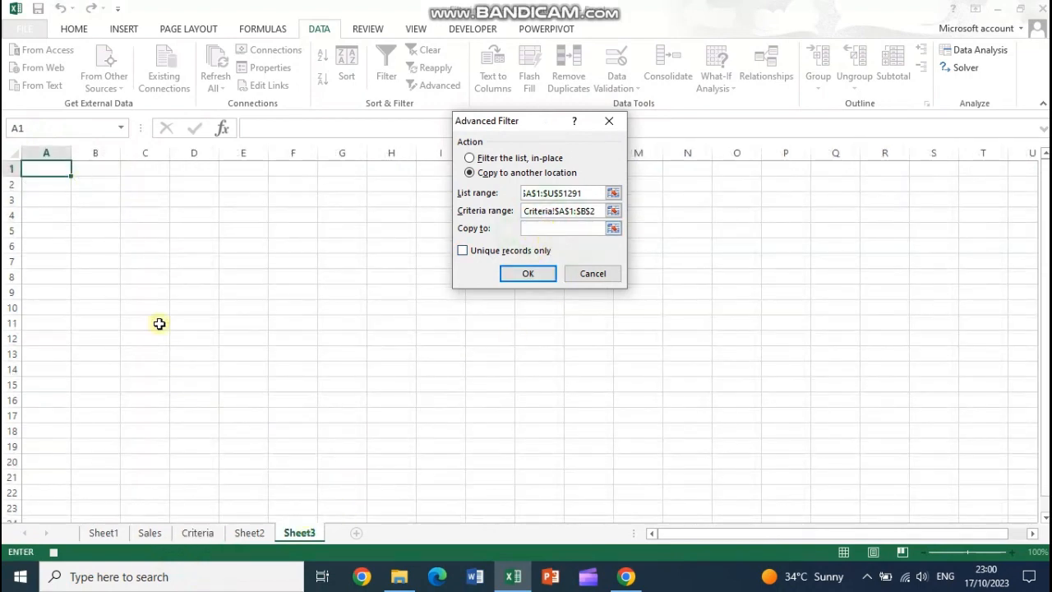
pyautogui.click(30, 172)
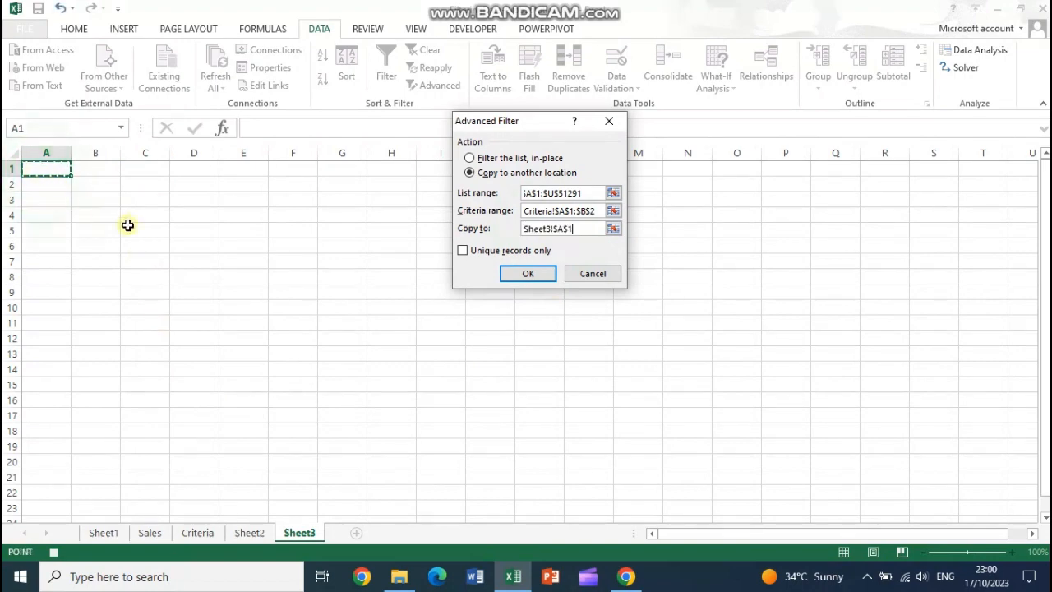
pyautogui.click(544, 280)
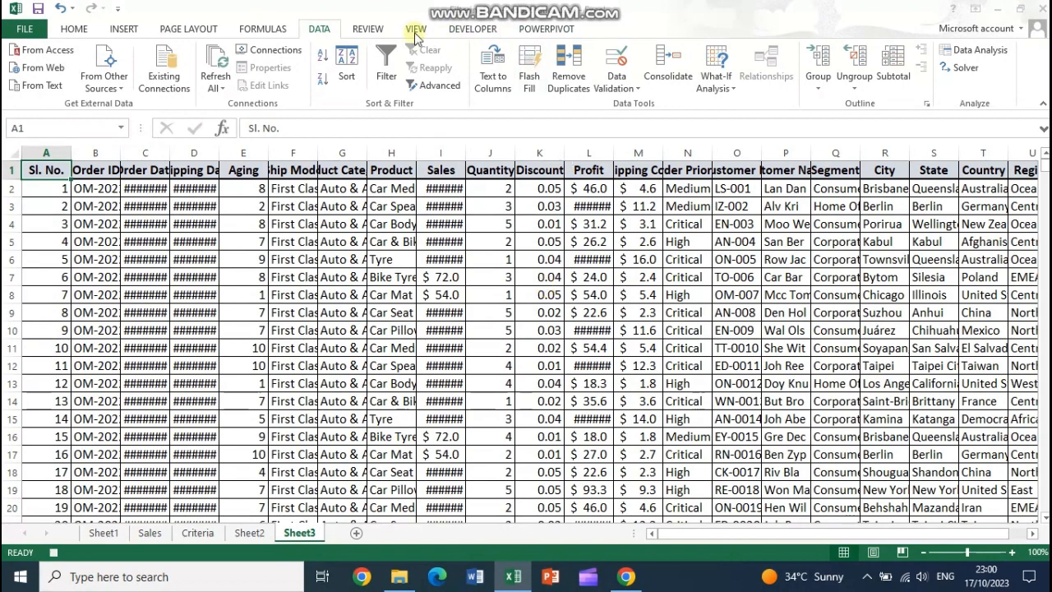
pyautogui.click(464, 31)
pyautogui.click(107, 49)
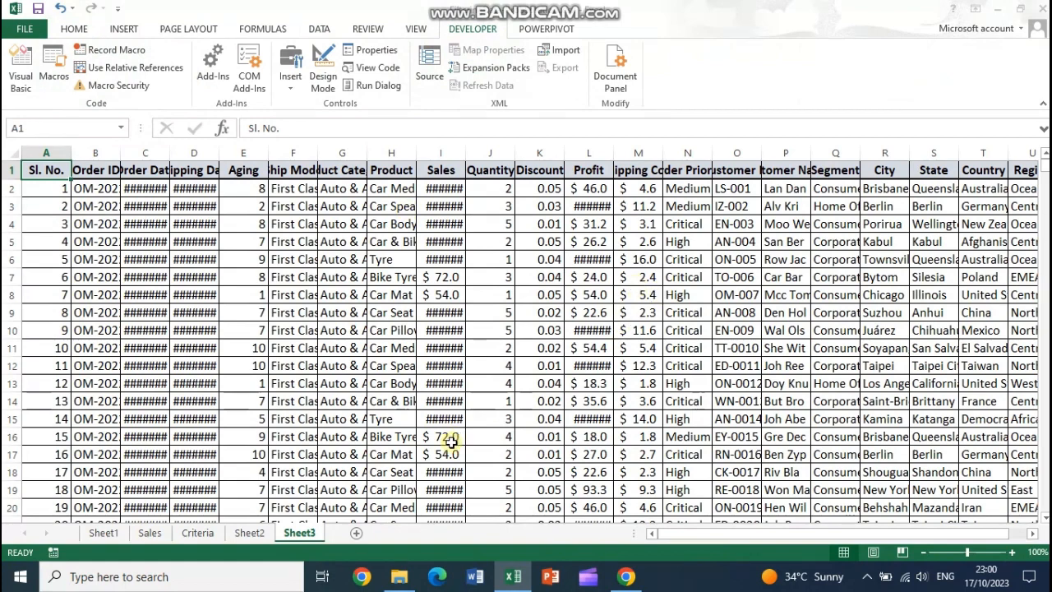
# On the Criteria sheet, change the serial number criteria to >=10000 in A2 and <20000 in B2
pyautogui.click(203, 532)
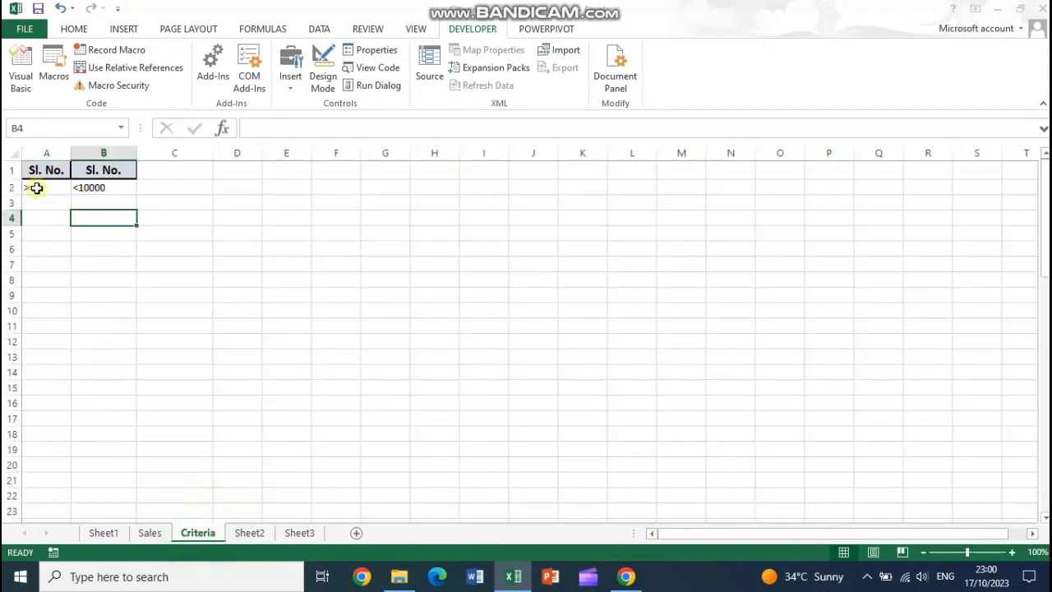
pyautogui.click(36, 188)
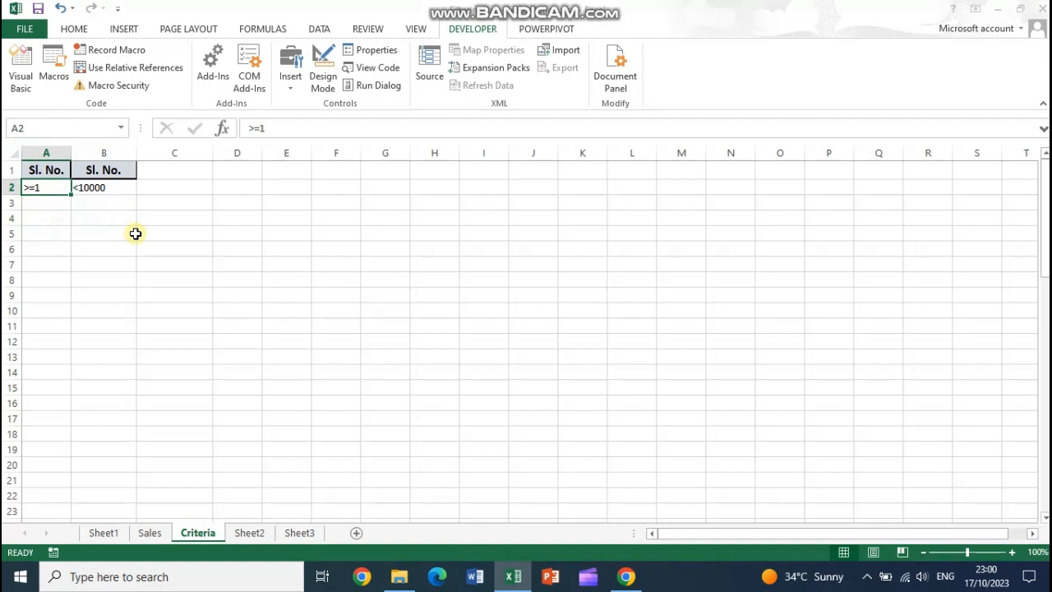
pyautogui.write('>')
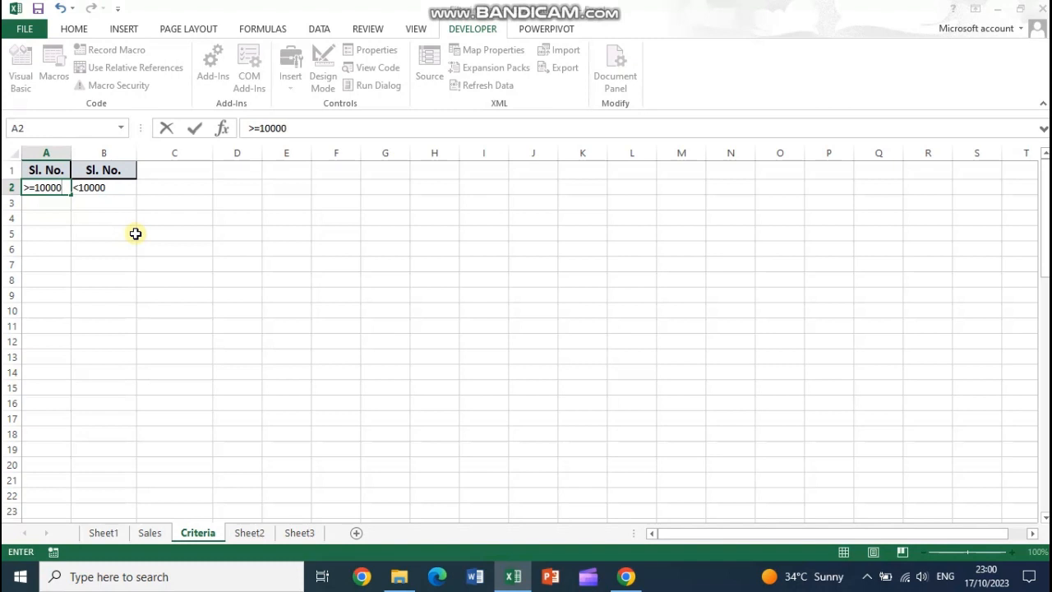
pyautogui.click(98, 187)
pyautogui.doubleClick(107, 187)
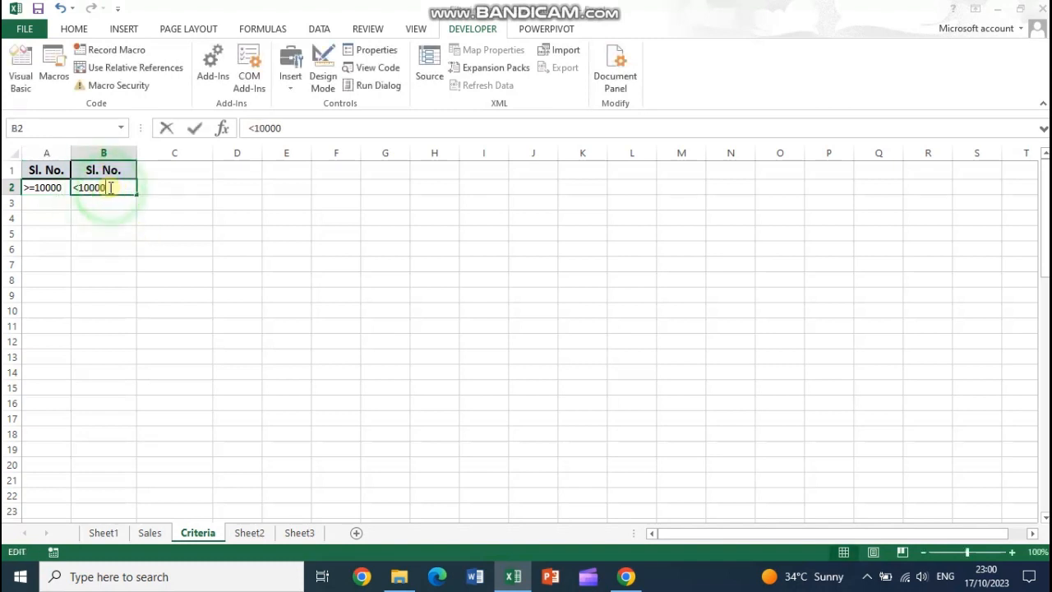
pyautogui.press('BackSpace')
pyautogui.press('BackSpace')
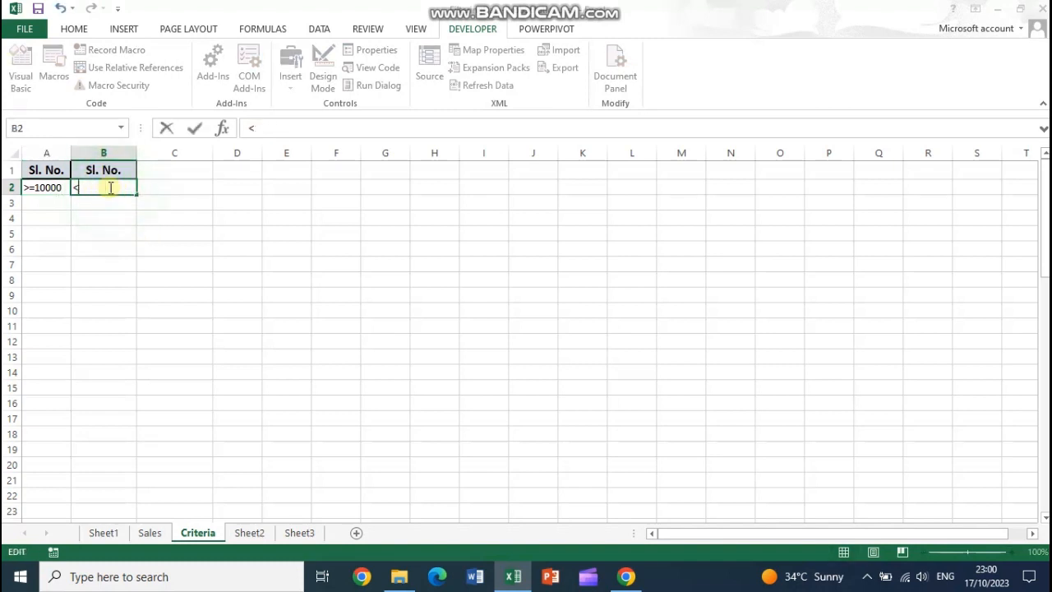
pyautogui.write('20000')
pyautogui.click(101, 202)
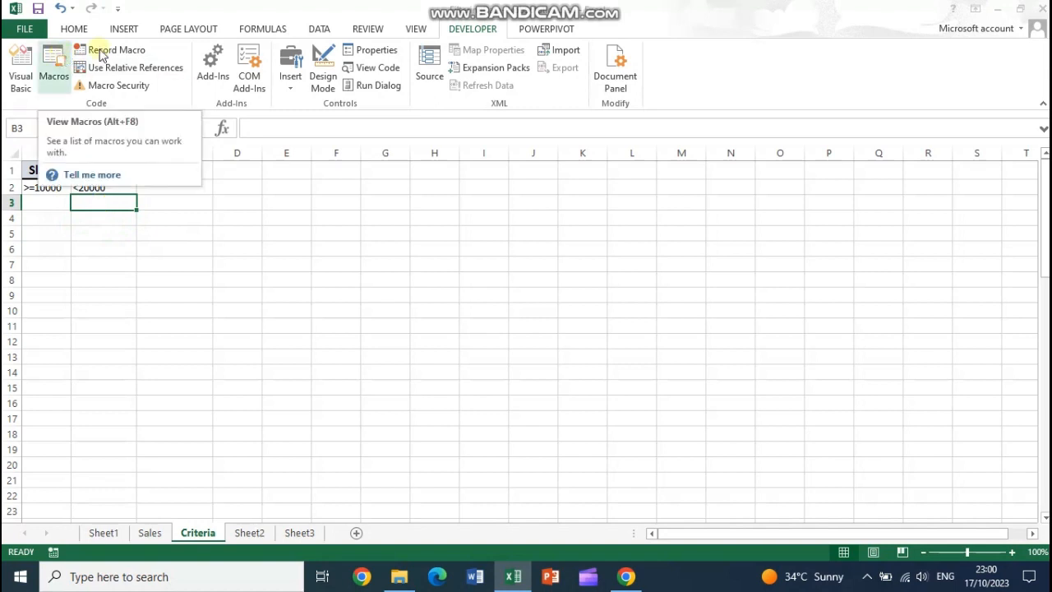
# Run the SeperatingData macro from the list of macros
pyautogui.click(51, 70)
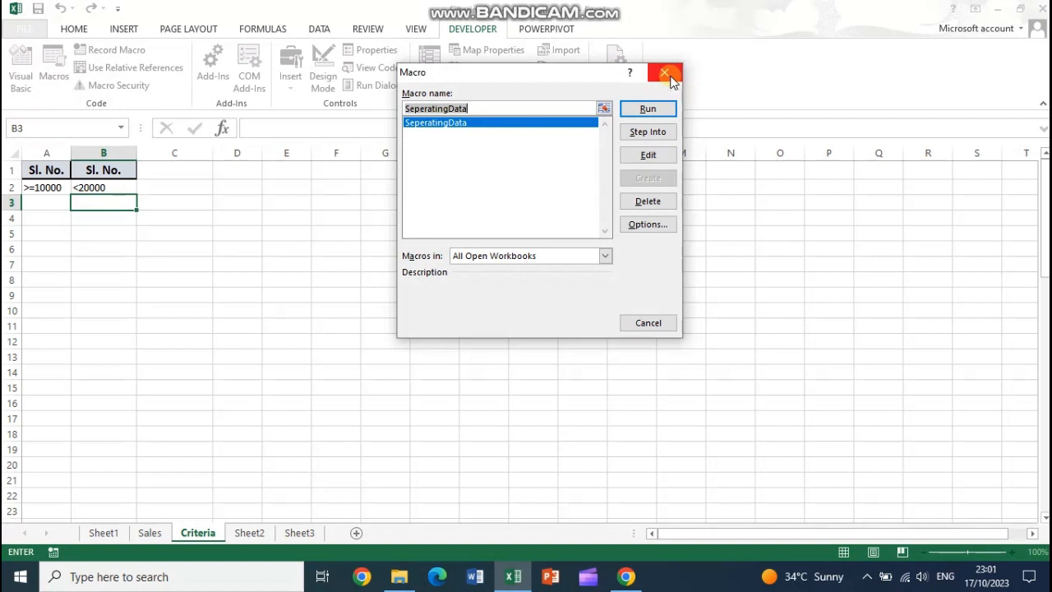
pyautogui.click(649, 111)
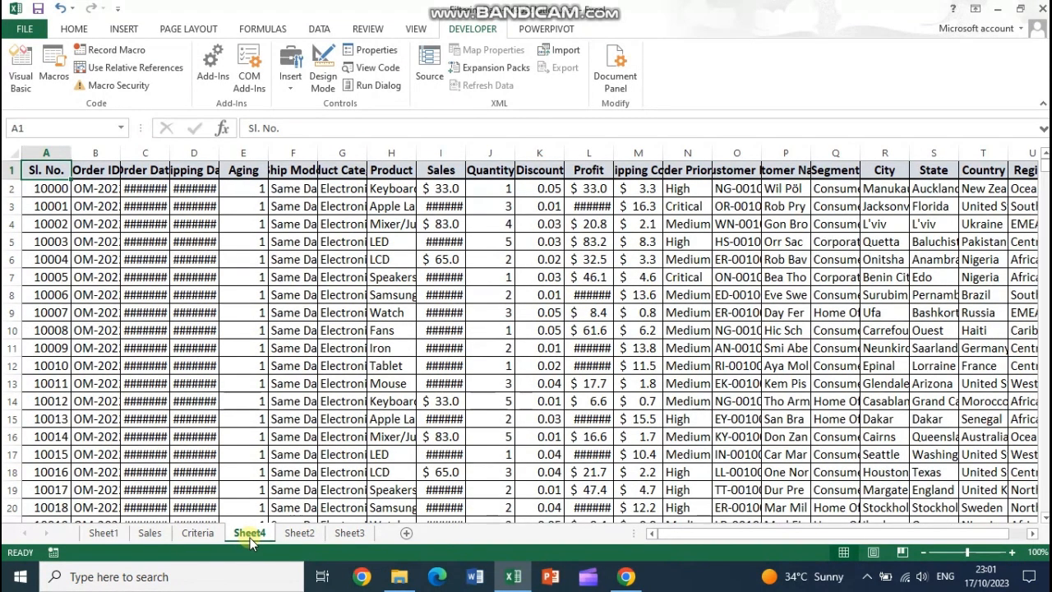
# Examine the first and last serial numbers in column A of the sheet created by the macro
pyautogui.click(30, 193)
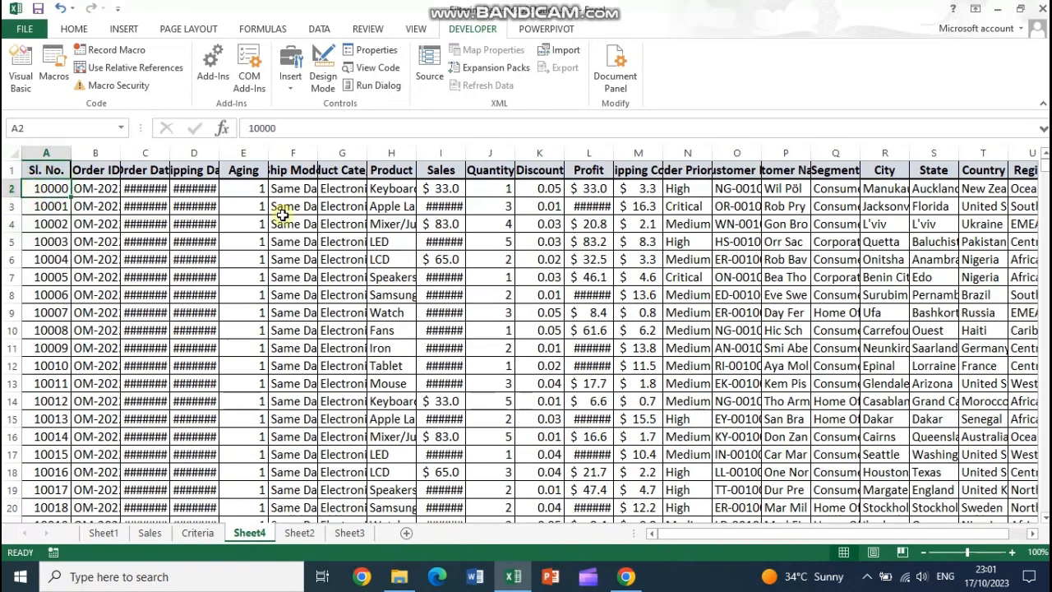
pyautogui.click(41, 191)
pyautogui.moveTo(41, 191); pyautogui.dragTo(47, 353)
pyautogui.scroll(-5, 129, 336)
pyautogui.scroll(-16, 115, 445)
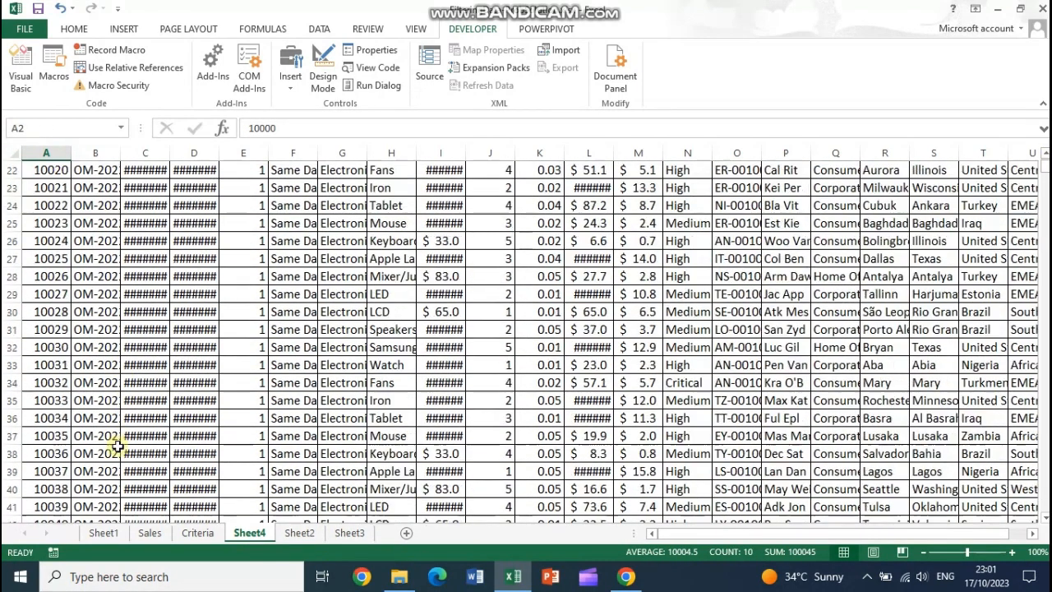
pyautogui.moveTo(1044, 168); pyautogui.dragTo(1045, 516)
pyautogui.click(57, 506)
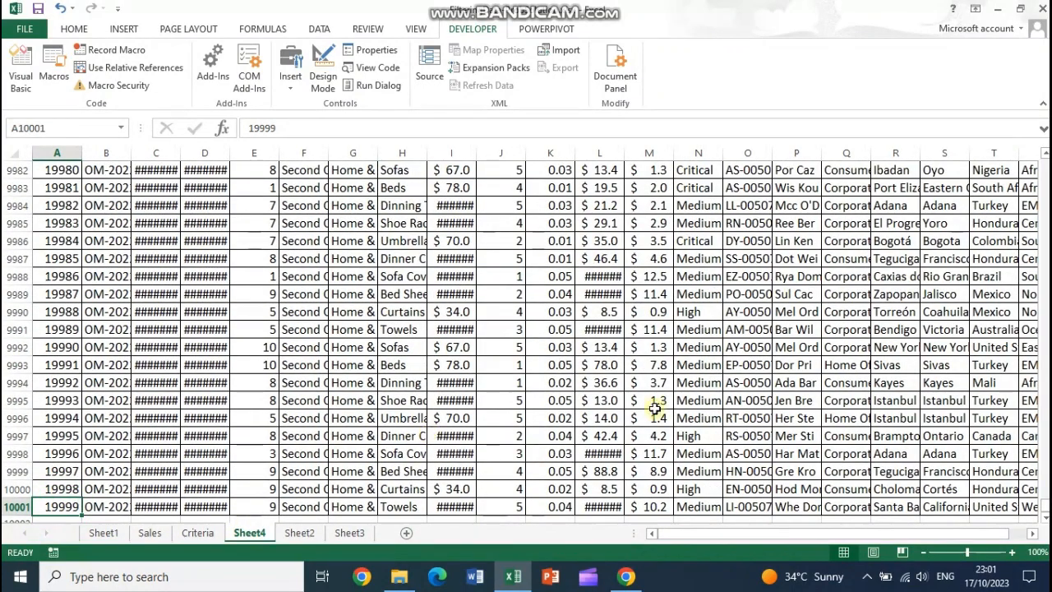
pyautogui.moveTo(1045, 510); pyautogui.dragTo(1045, 163)
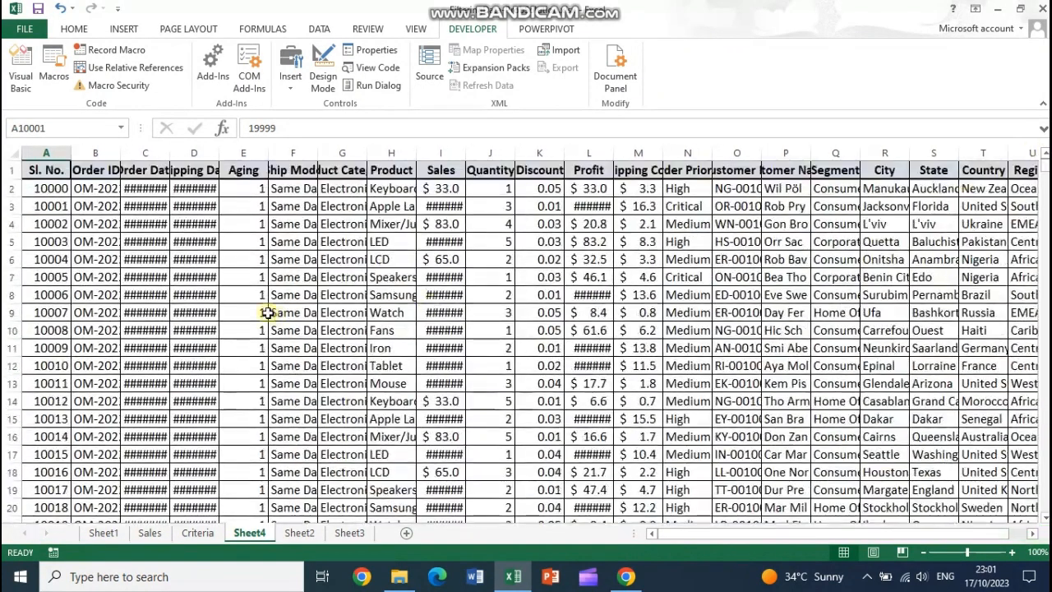
# On the Criteria sheet, change the serial number criteria to >=20000 in A2 and <30000 in B2
pyautogui.click(194, 534)
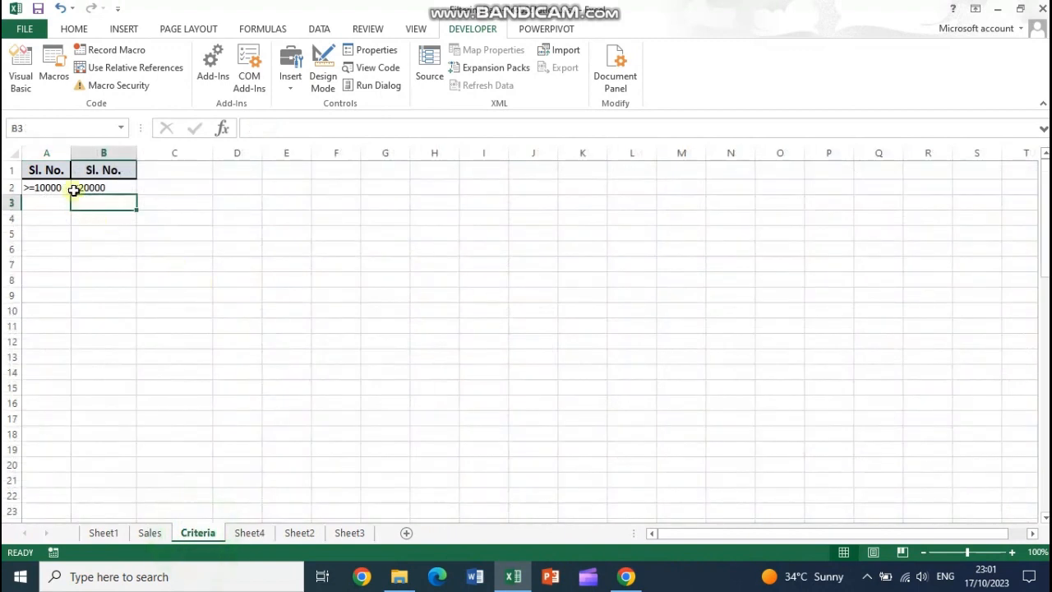
pyautogui.click(50, 188)
pyautogui.doubleClick(33, 186)
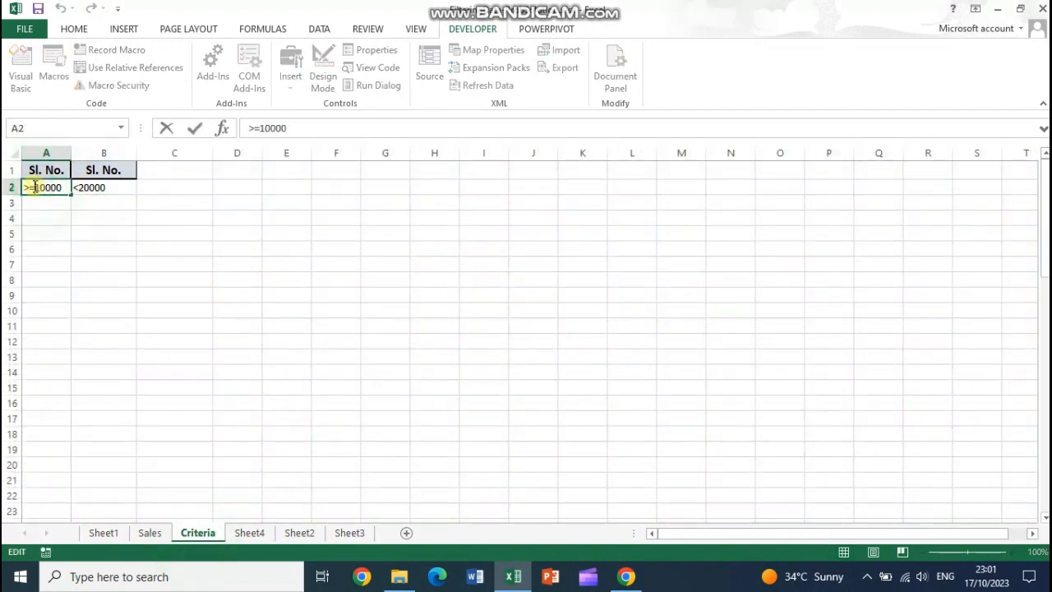
pyautogui.write('20')
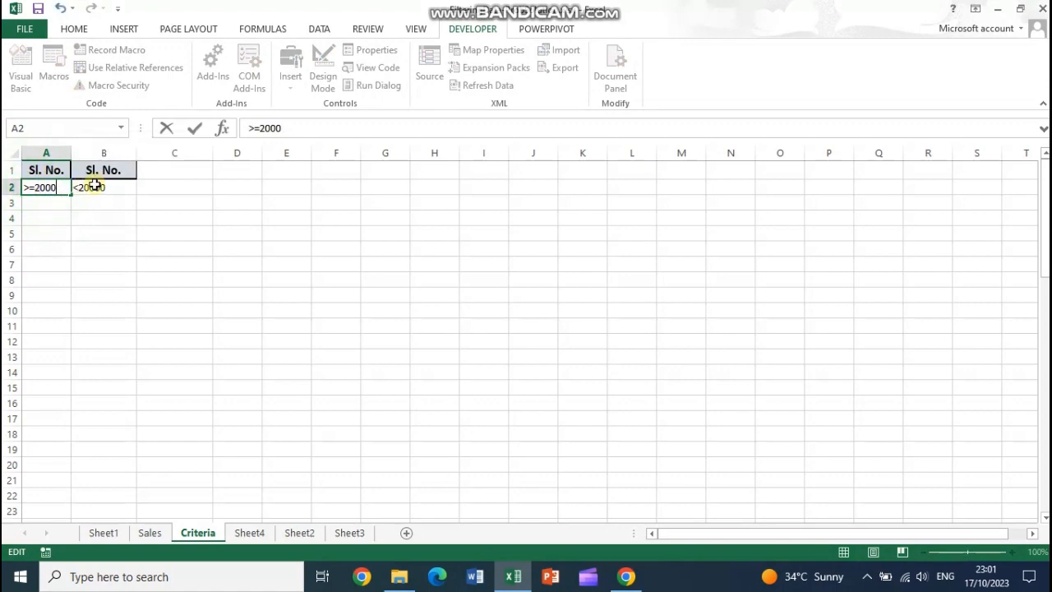
pyautogui.click(93, 184)
pyautogui.doubleClick(112, 186)
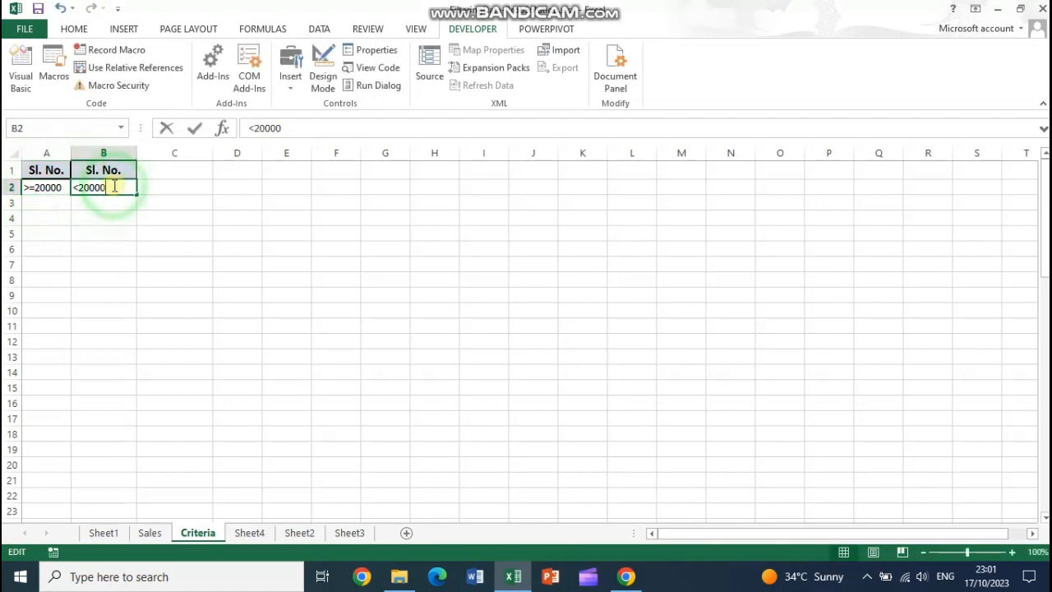
pyautogui.press('BackSpace')
pyautogui.press('BackSpace')
pyautogui.press('BackSpace')
pyautogui.press('BackSpace')
pyautogui.press('BackSpace')
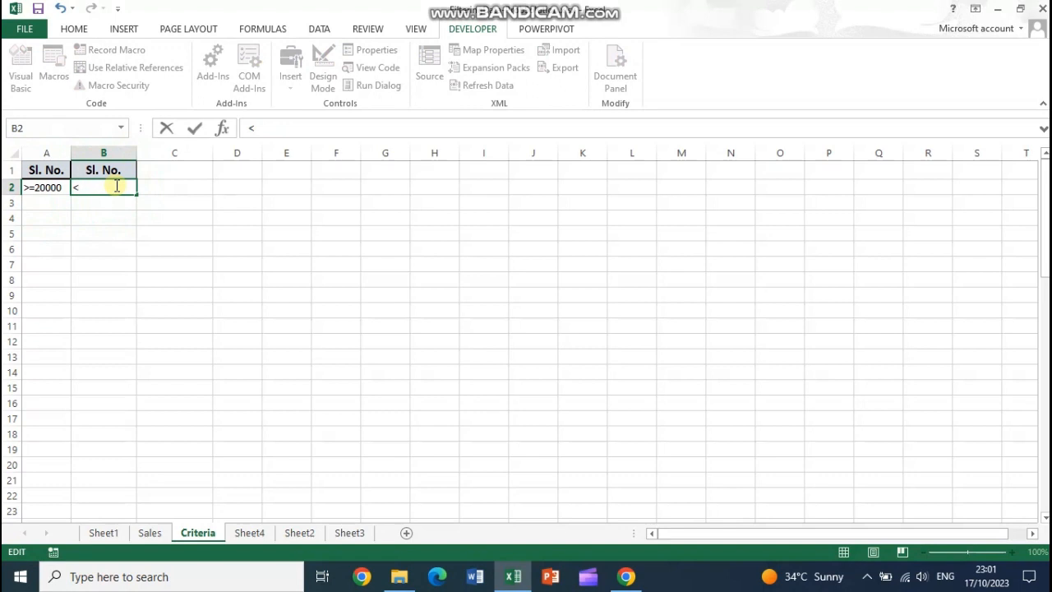
pyautogui.press('Return')
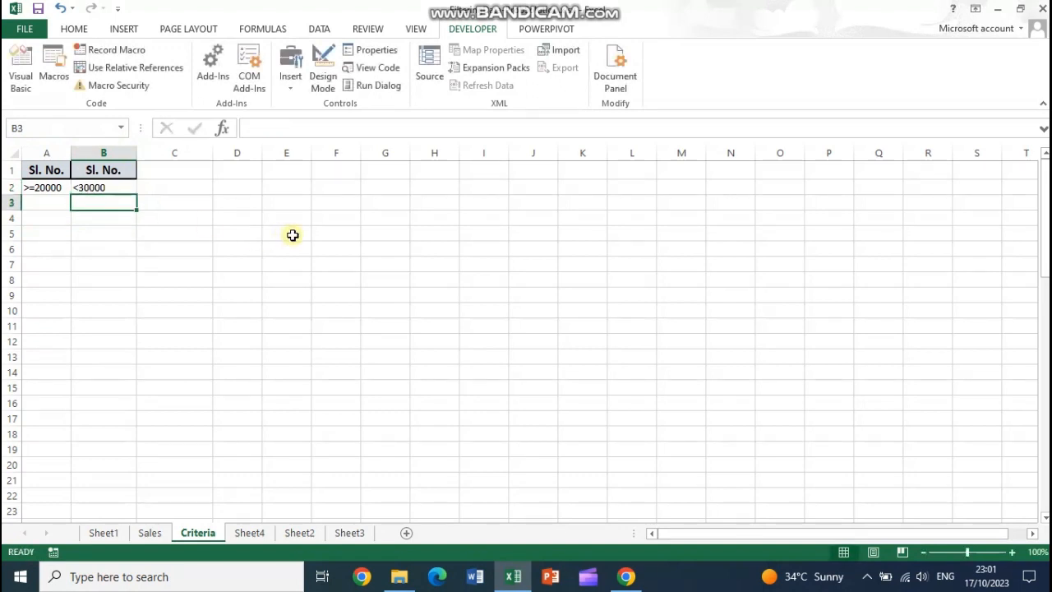
# Run the SeperatingData macro with the 20000 to 30000 criteria, then return to the Criteria sheet
pyautogui.hotkey('ctrl', 'shift', 'f')
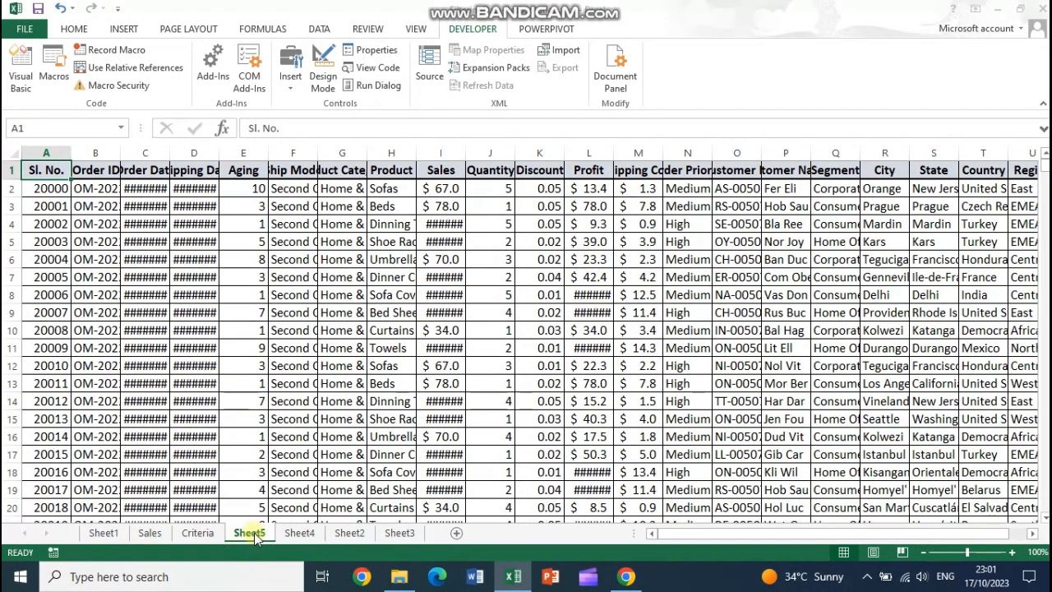
pyautogui.moveTo(64, 191); pyautogui.dragTo(49, 258)
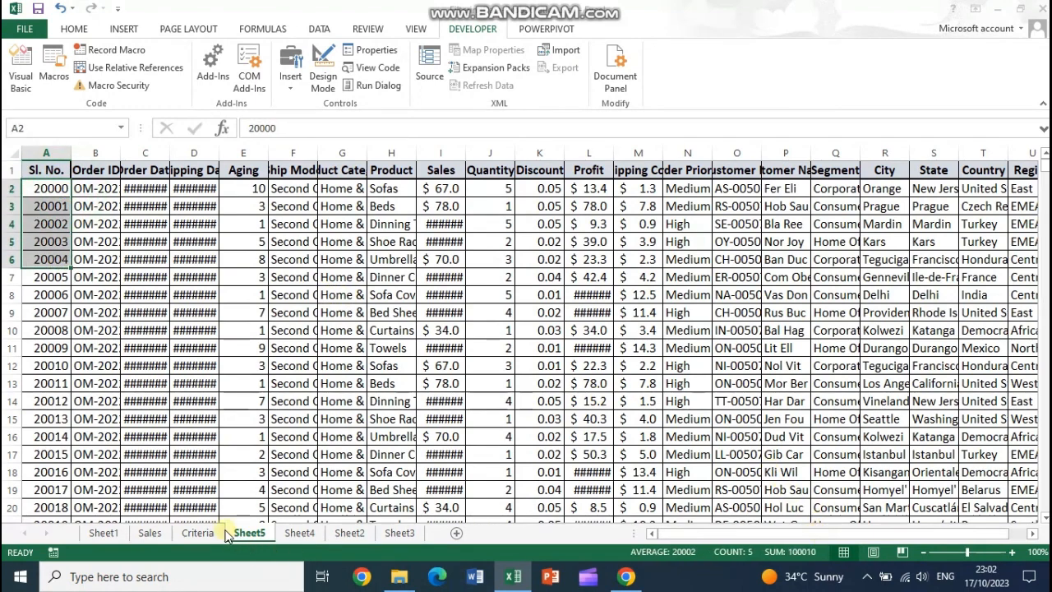
pyautogui.click(198, 533)
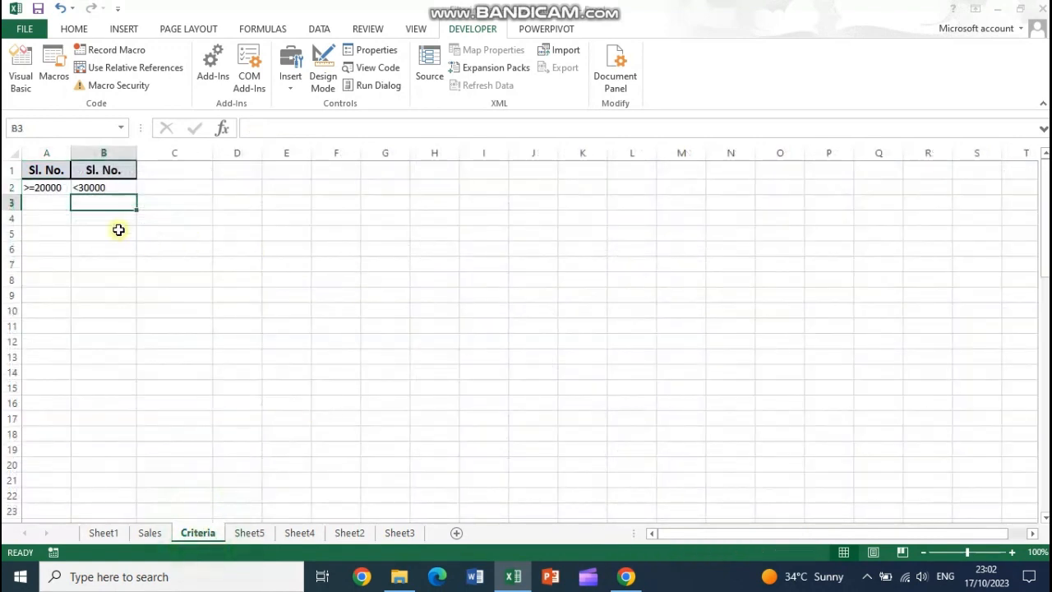
# Examine the two Sl. No. headers and the criteria beneath them in A2 and B2 on the Criteria sheet
pyautogui.moveTo(37, 191); pyautogui.dragTo(107, 189)
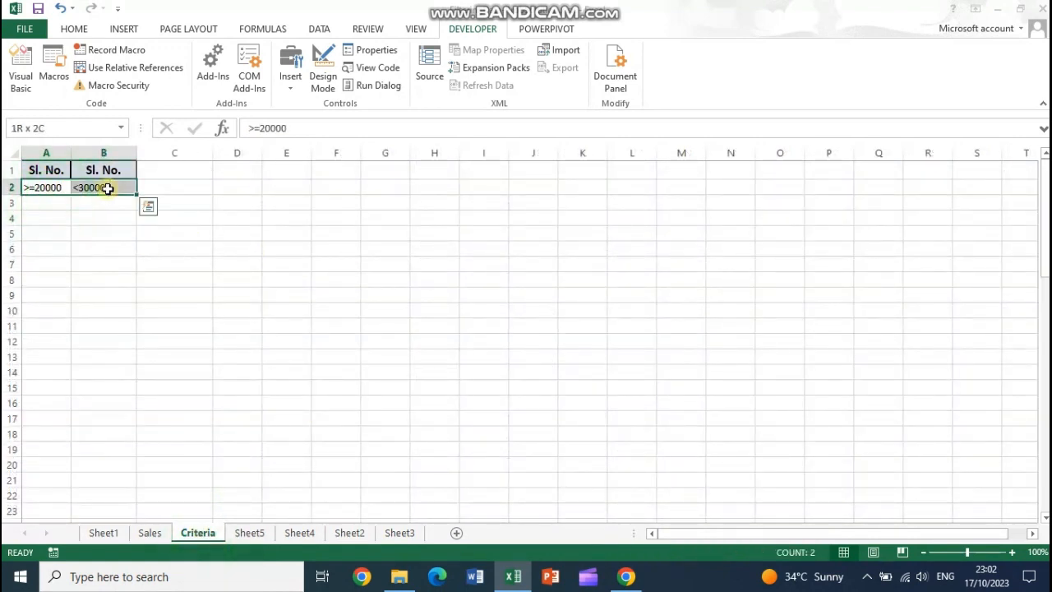
pyautogui.moveTo(52, 169); pyautogui.dragTo(106, 164)
pyautogui.moveTo(29, 169); pyautogui.dragTo(101, 171)
pyautogui.click(59, 188)
pyautogui.click(92, 187)
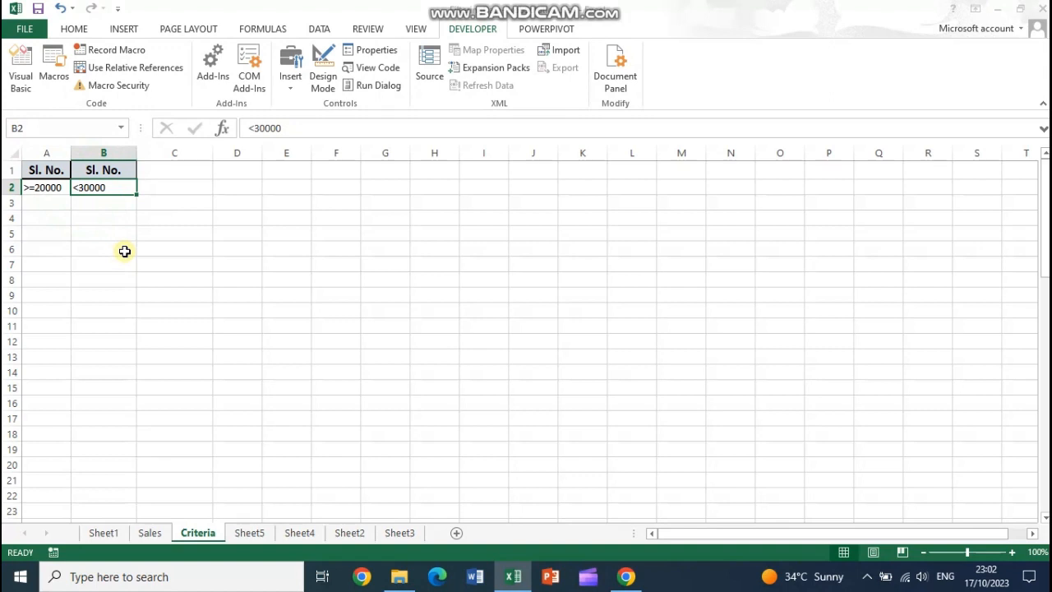
pyautogui.moveTo(47, 169); pyautogui.dragTo(75, 169)
pyautogui.click(47, 188)
pyautogui.click(92, 189)
pyautogui.click(47, 191)
pyautogui.click(92, 187)
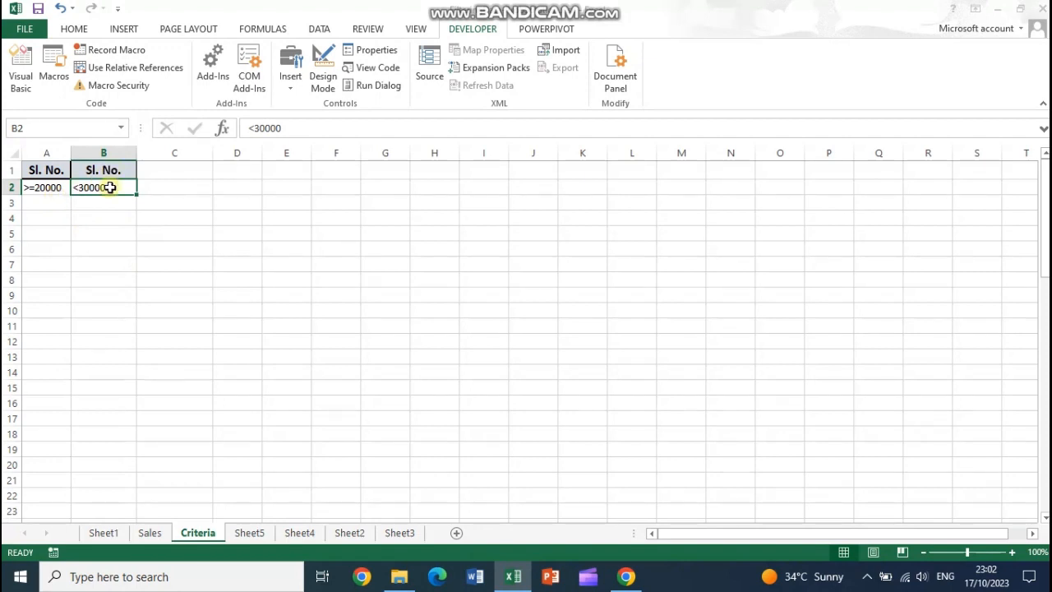
# Enter the criterion <30000 in A3 below the first Sl. No. criterion and select the range A1:A3
pyautogui.click(40, 202)
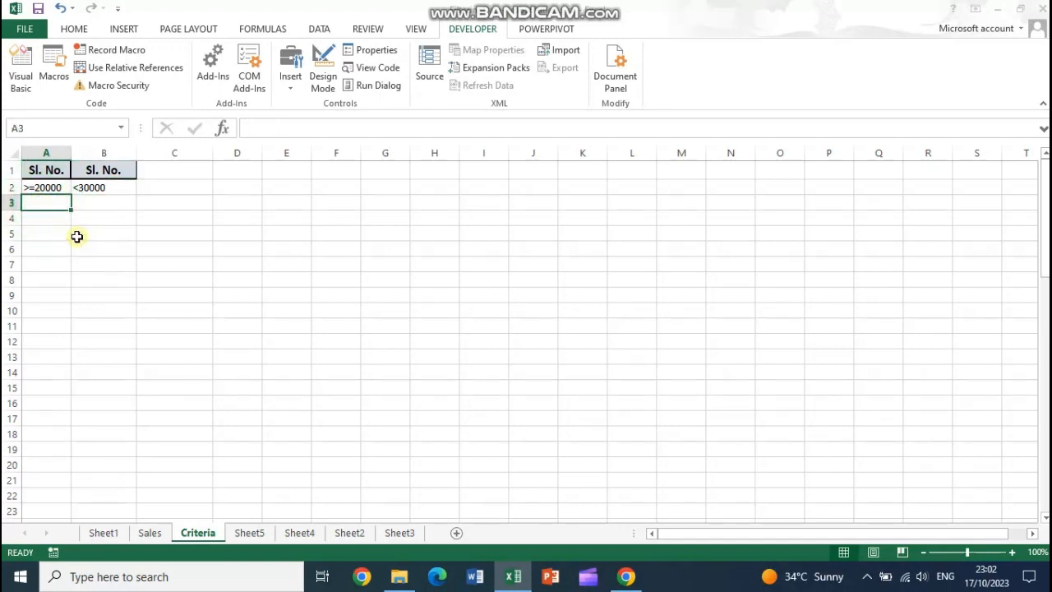
pyautogui.write('<30000')
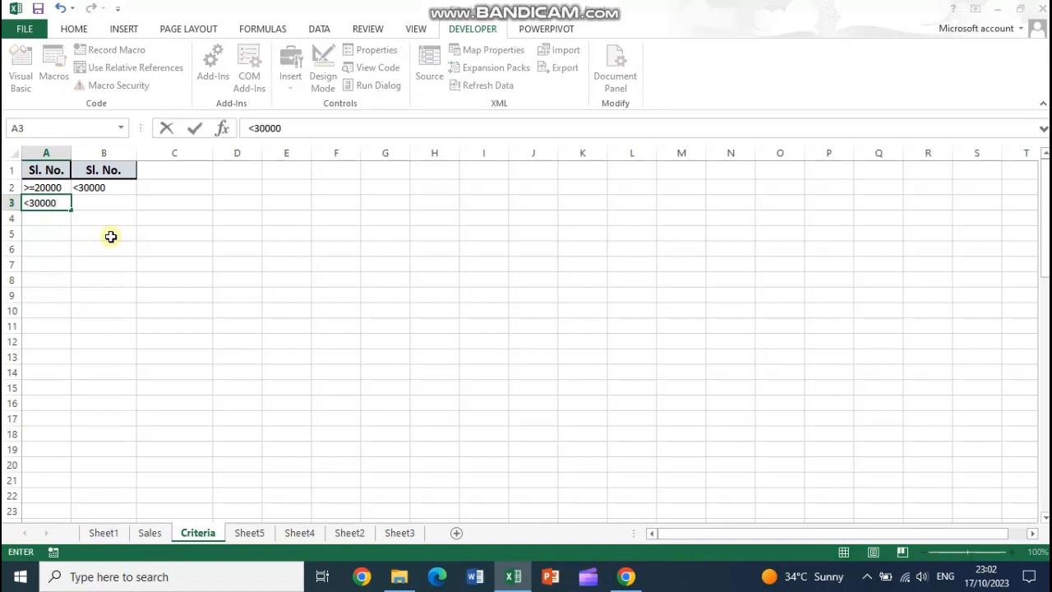
pyautogui.click(106, 234)
pyautogui.click(47, 170)
pyautogui.moveTo(47, 170); pyautogui.dragTo(45, 202)
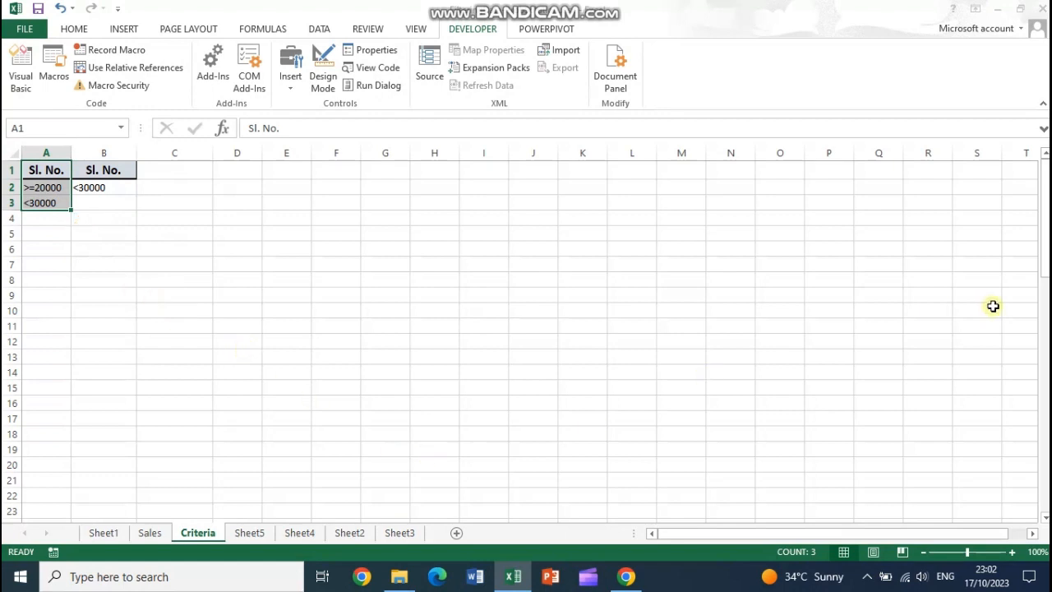
# On Sheet5, autofit the widths of the Order ID, Order Date and Shipping Date columns and of the Sales through Profit columns
pyautogui.click(350, 533)
pyautogui.click(251, 533)
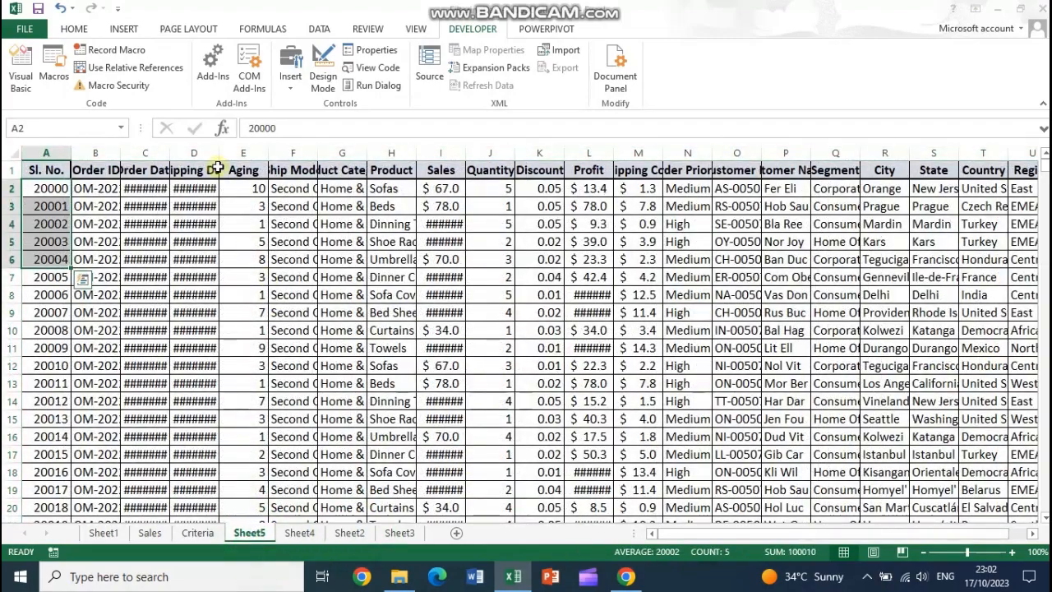
pyautogui.moveTo(145, 153); pyautogui.dragTo(189, 153)
pyautogui.doubleClick(170, 153)
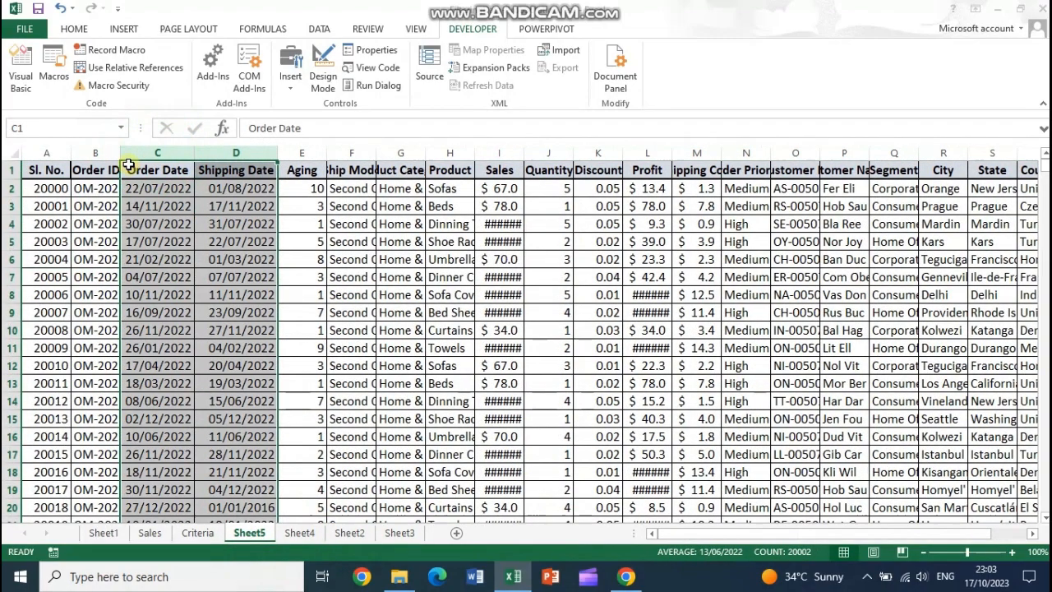
pyautogui.doubleClick(121, 156)
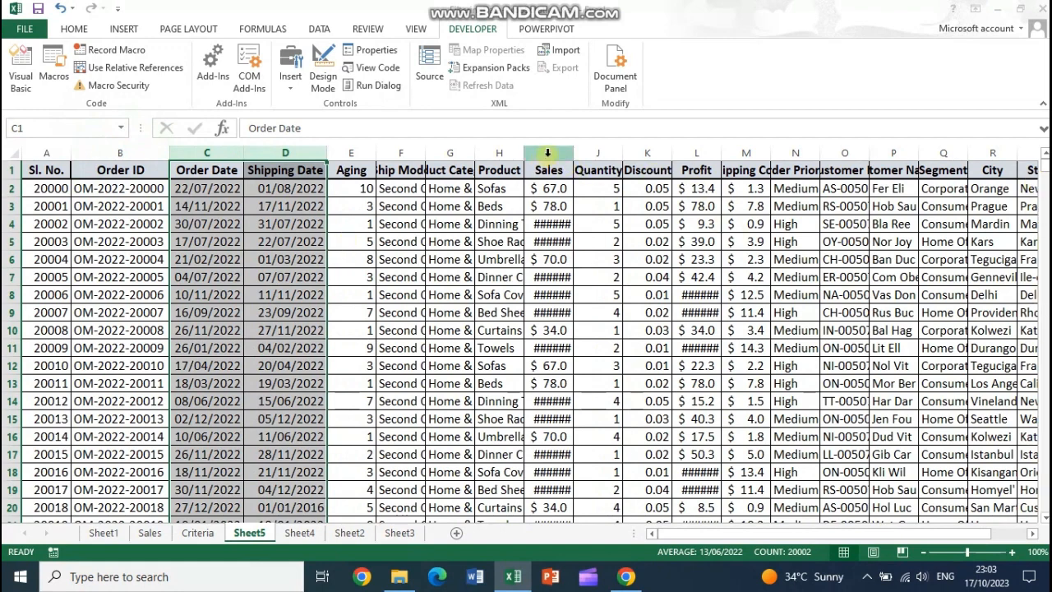
pyautogui.moveTo(547, 152); pyautogui.dragTo(700, 153)
pyautogui.doubleClick(721, 152)
# Autofit the widths of columns M to U, from Shipping Cost through Region, on Sheet5
pyautogui.moveTo(829, 534); pyautogui.dragTo(956, 535)
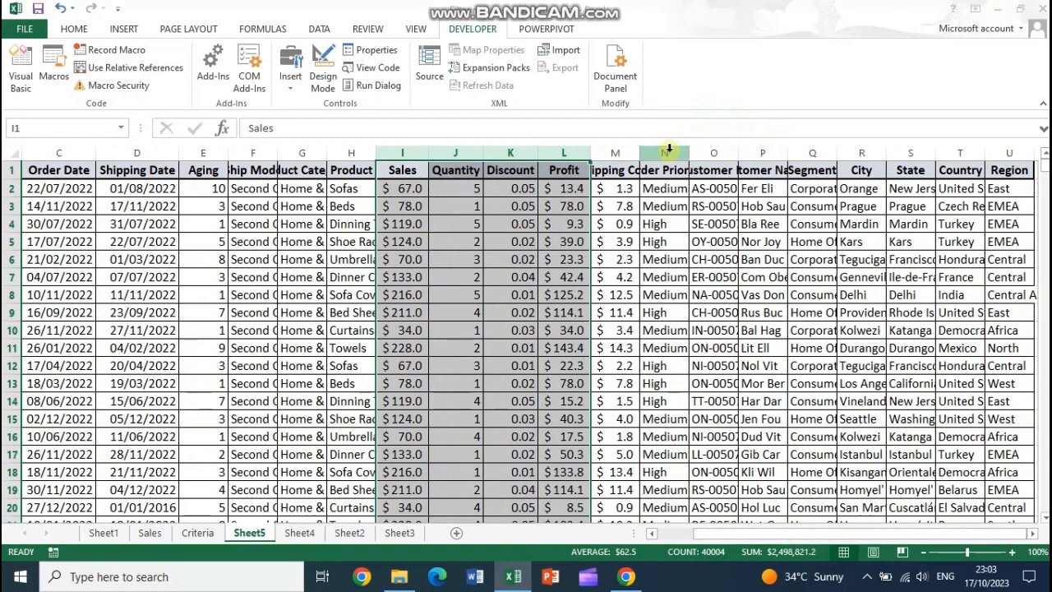
pyautogui.moveTo(627, 151); pyautogui.dragTo(1032, 175)
pyautogui.doubleClick(984, 153)
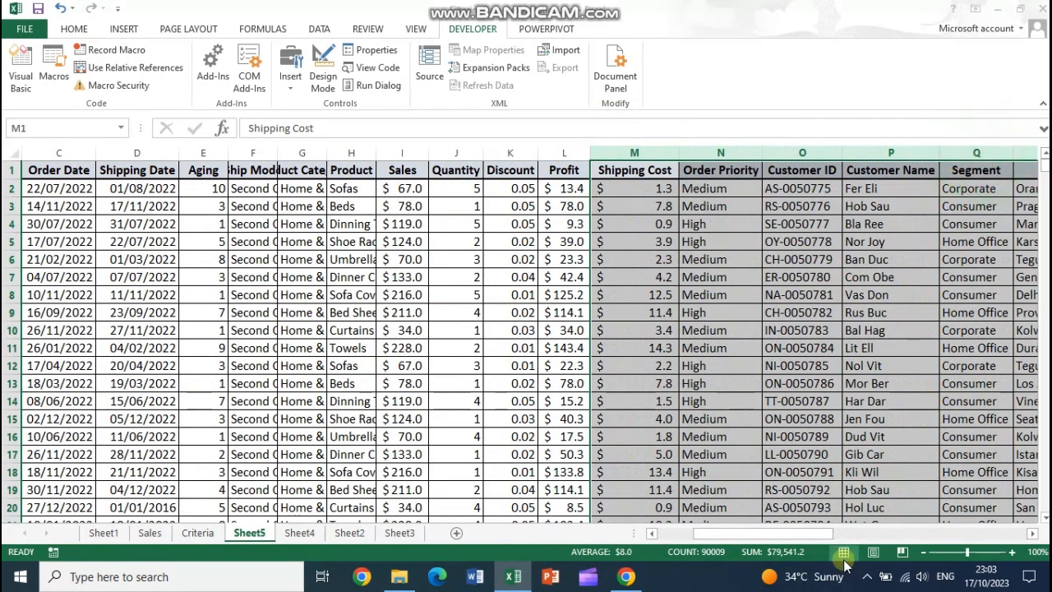
pyautogui.moveTo(816, 535); pyautogui.dragTo(793, 536)
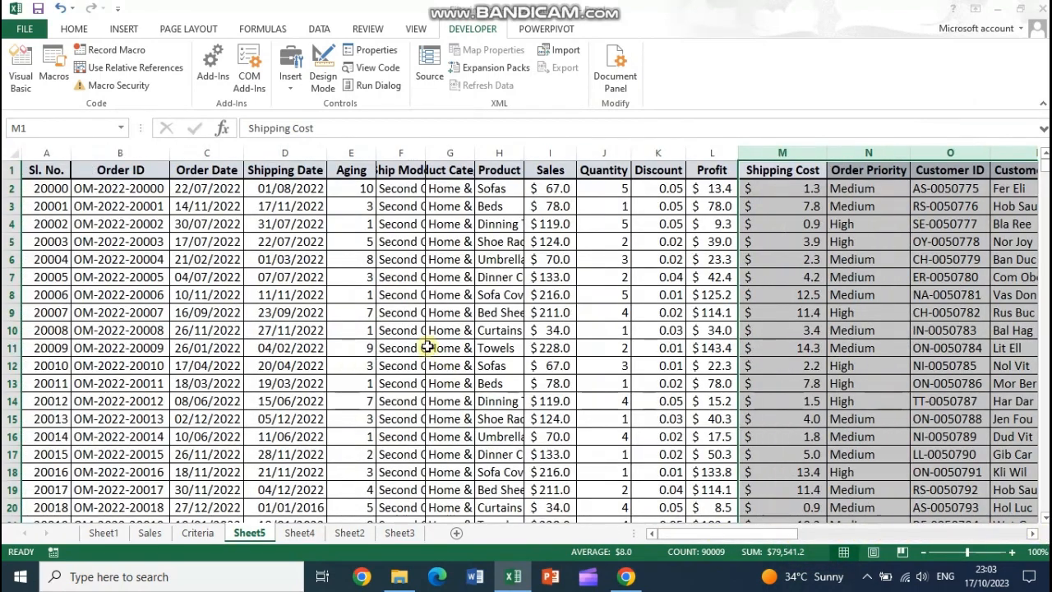